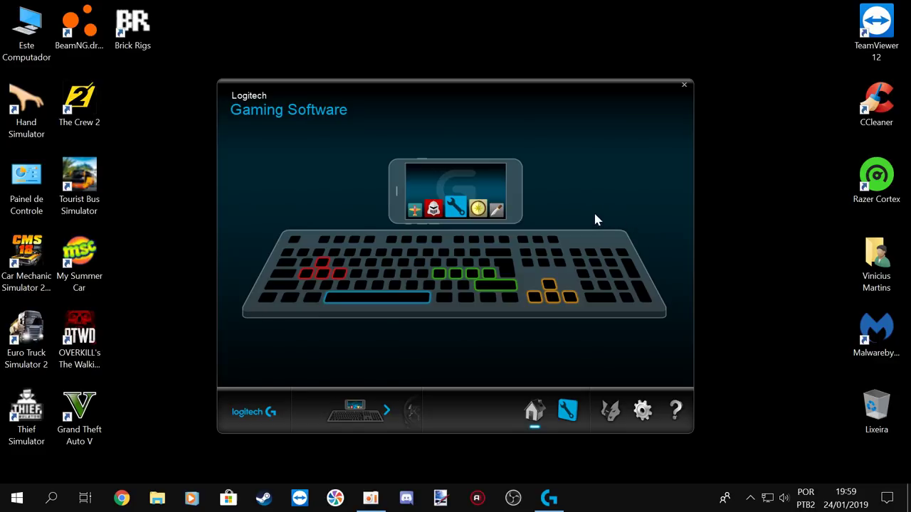
# - Switch to the steering wheel device, scan for new games, and add the Euro Truck Simulator 2 and Grand Theft Auto V profiles
pyautogui.click(412, 413)
pyautogui.click(502, 226)
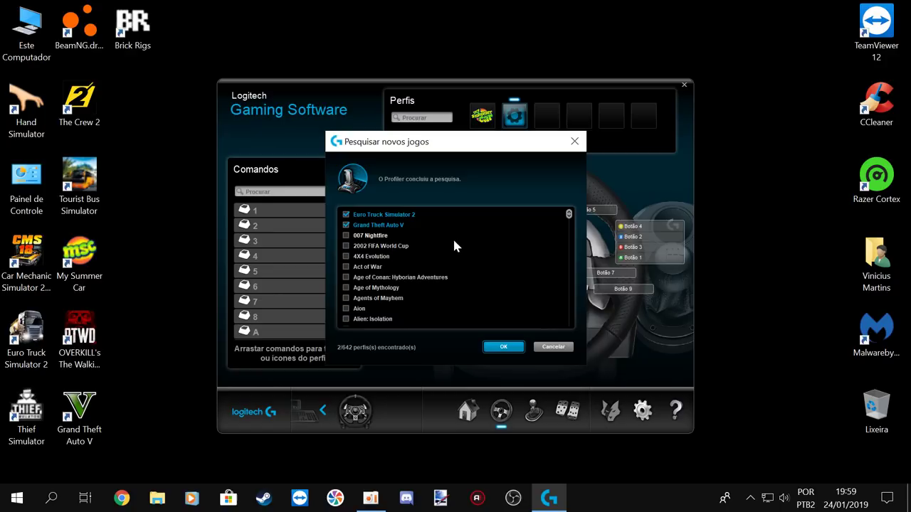
pyautogui.click(505, 348)
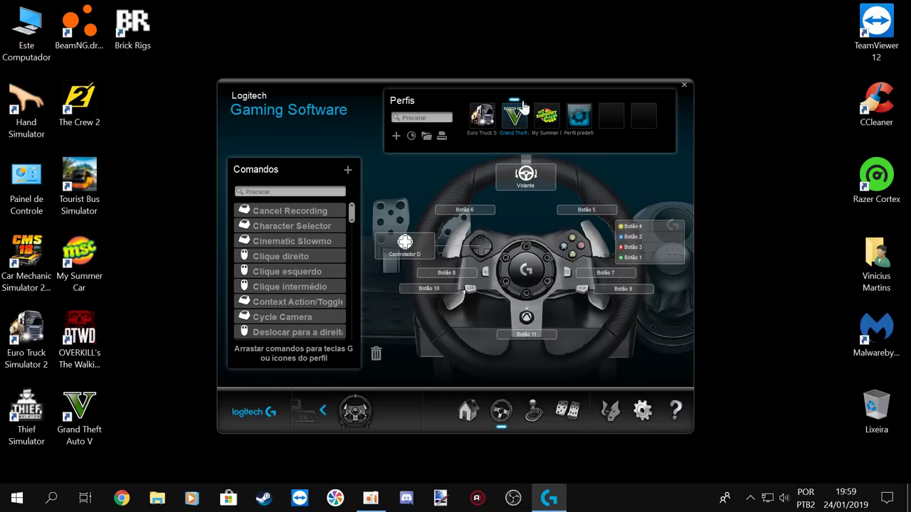
# - Review the steering wheel's axis properties in the My Summer Car profile, accept them, and close Logitech Gaming Software
pyautogui.click(580, 119)
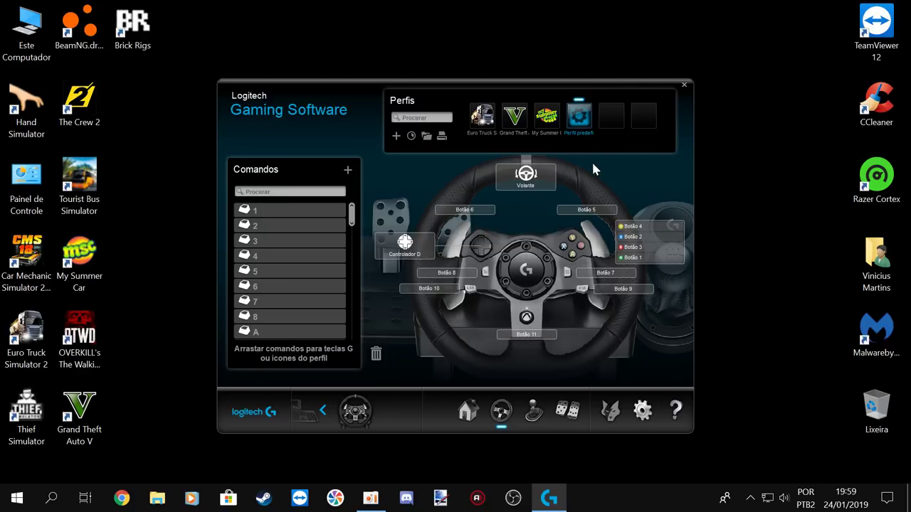
pyautogui.click(546, 117)
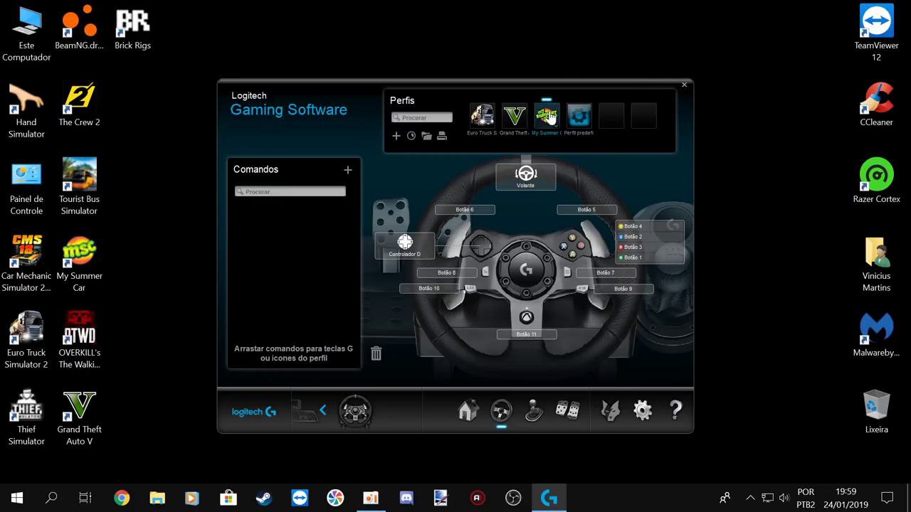
pyautogui.click(527, 178)
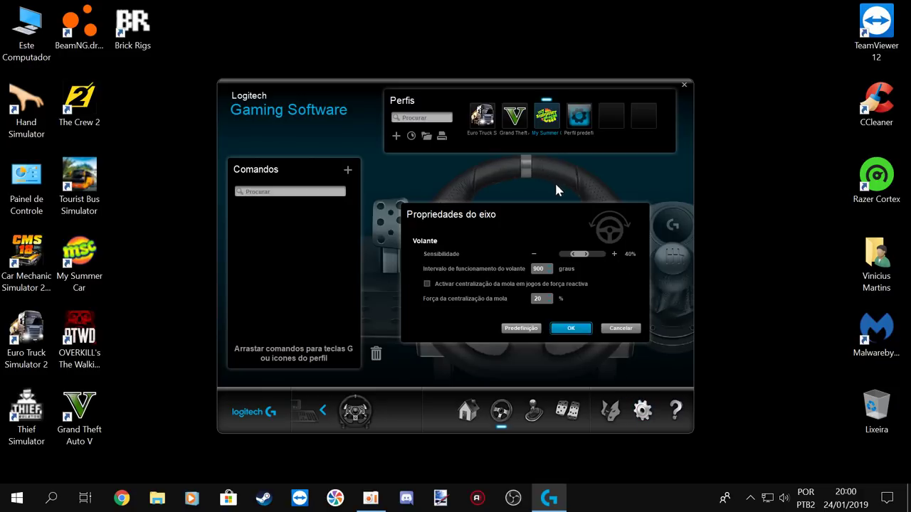
pyautogui.click(570, 328)
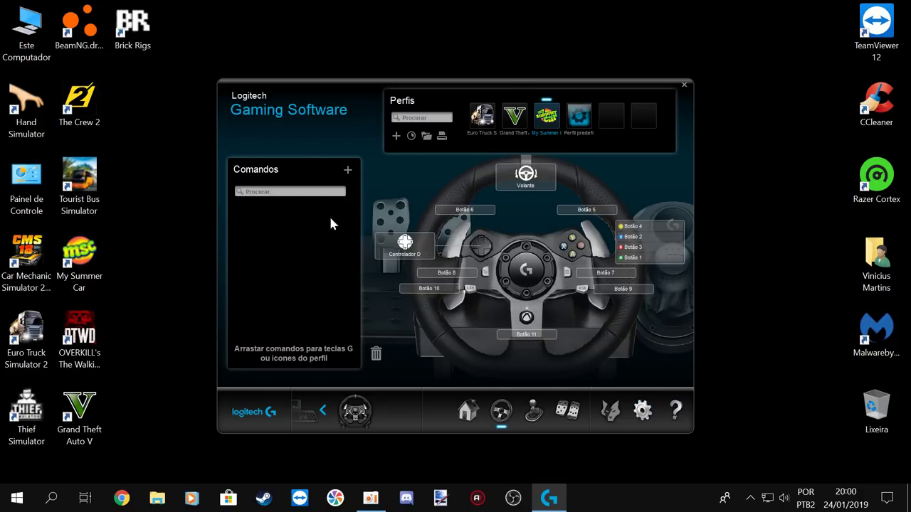
pyautogui.moveTo(522, 83)
pyautogui.mouseDown()
pyautogui.moveTo(535, 25)
pyautogui.moveTo(530, 65)
pyautogui.moveTo(498, 79)
pyautogui.moveTo(907, 105)
pyautogui.moveTo(1, 106)
pyautogui.moveTo(421, 212)
pyautogui.moveTo(491, 1)
pyautogui.moveTo(522, 123)
pyautogui.moveTo(532, 74)
pyautogui.mouseUp()
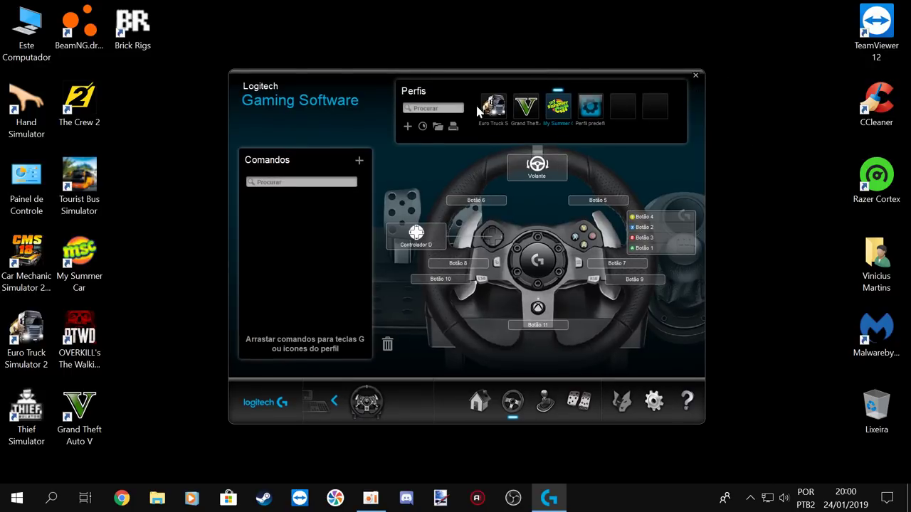
pyautogui.click(696, 76)
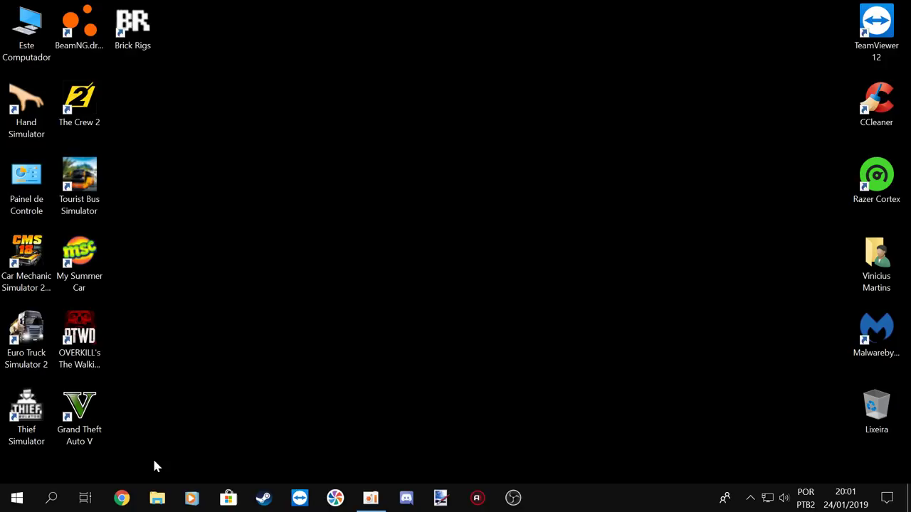
# - Switch to Chrome and search Google for "nexus mod"
pyautogui.click(125, 500)
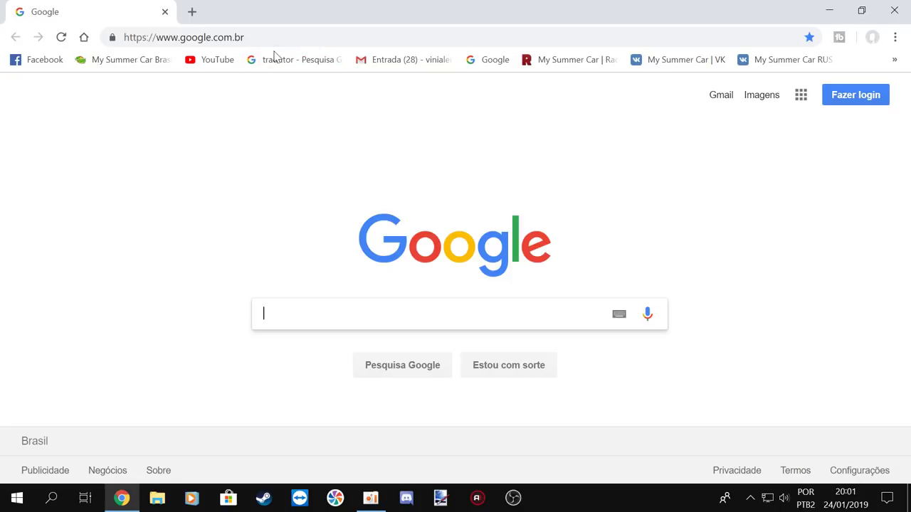
pyautogui.click(282, 31)
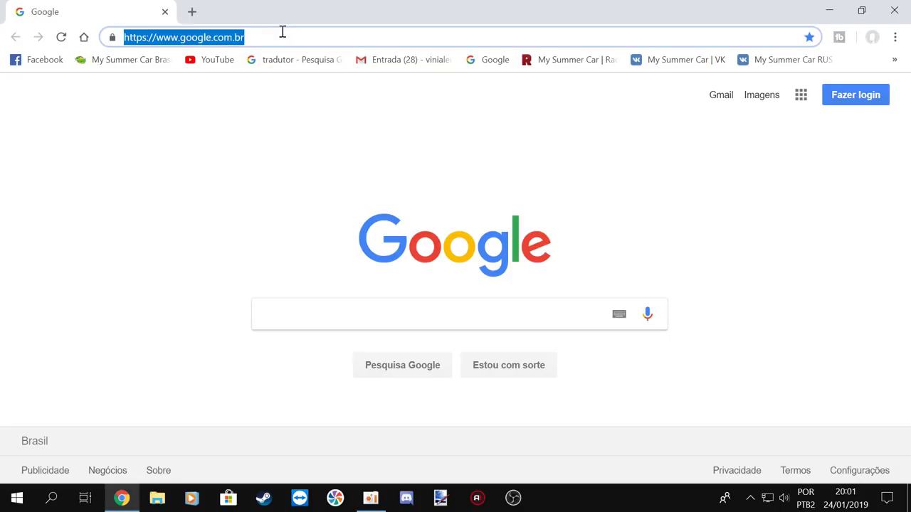
pyautogui.click(358, 309)
pyautogui.write('NE')
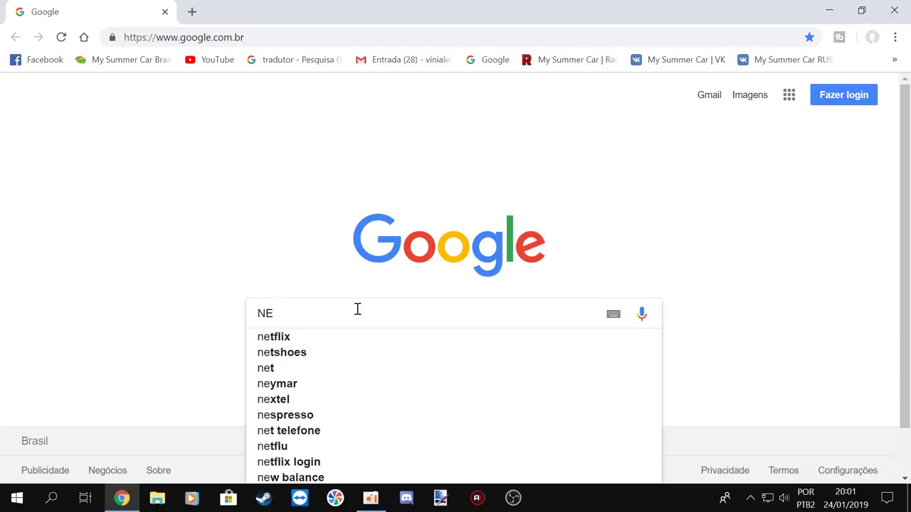
pyautogui.press('BackSpace')
pyautogui.press('BackSpace')
pyautogui.write('n')
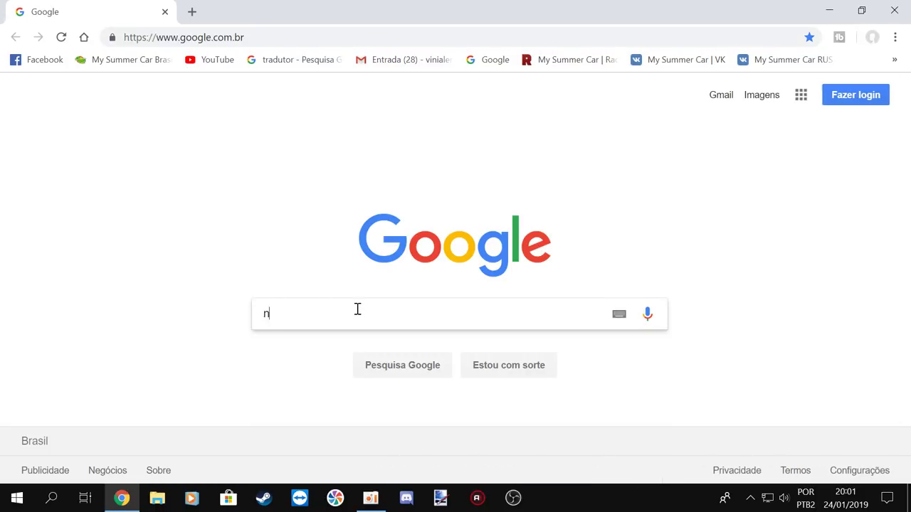
pyautogui.write('exu')
pyautogui.press('Down')
pyautogui.press('Down')
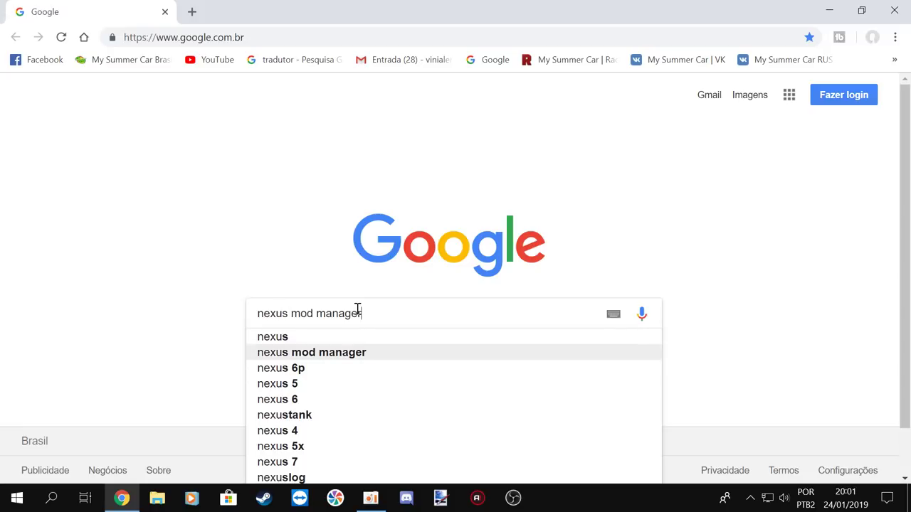
pyautogui.press('BackSpace')
pyautogui.press('BackSpace')
pyautogui.press('BackSpace')
pyautogui.press('BackSpace')
pyautogui.press('BackSpace')
pyautogui.press('BackSpace')
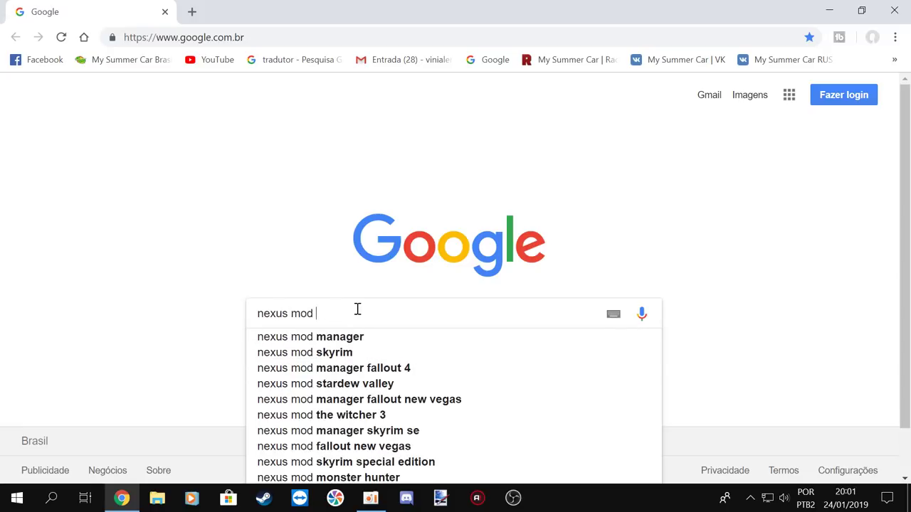
pyautogui.press('Return')
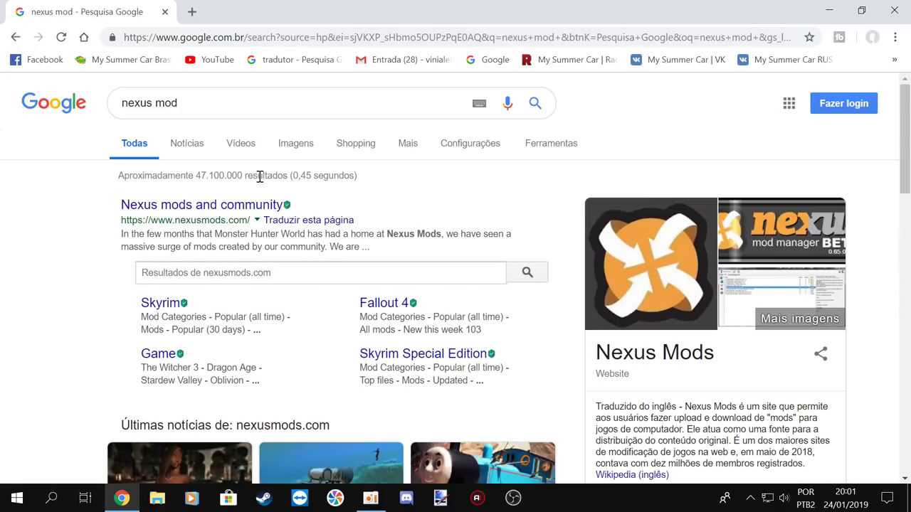
# - Open the Nexus Mods website from the search results and translate the page into Portuguese
pyautogui.click(212, 209)
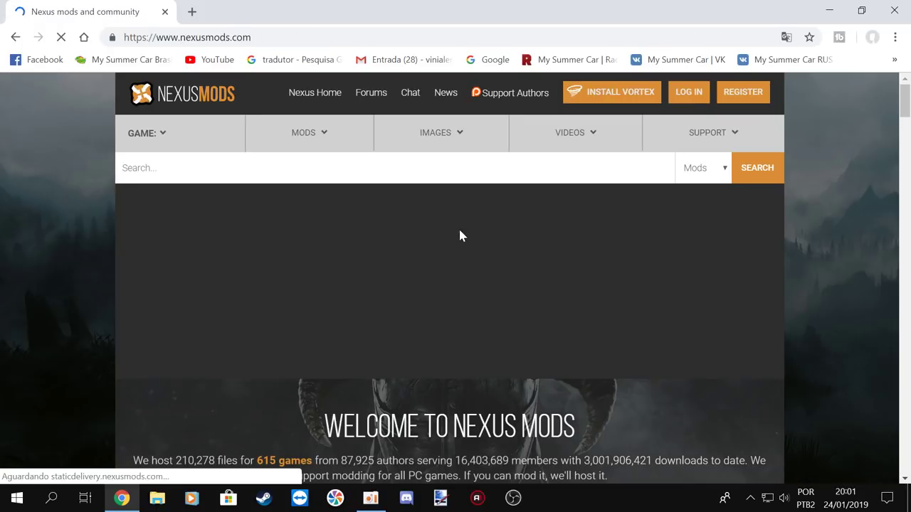
pyautogui.scroll(-3, 400, 273)
pyautogui.scroll(3, 400, 266)
pyautogui.moveTo(166, 151)
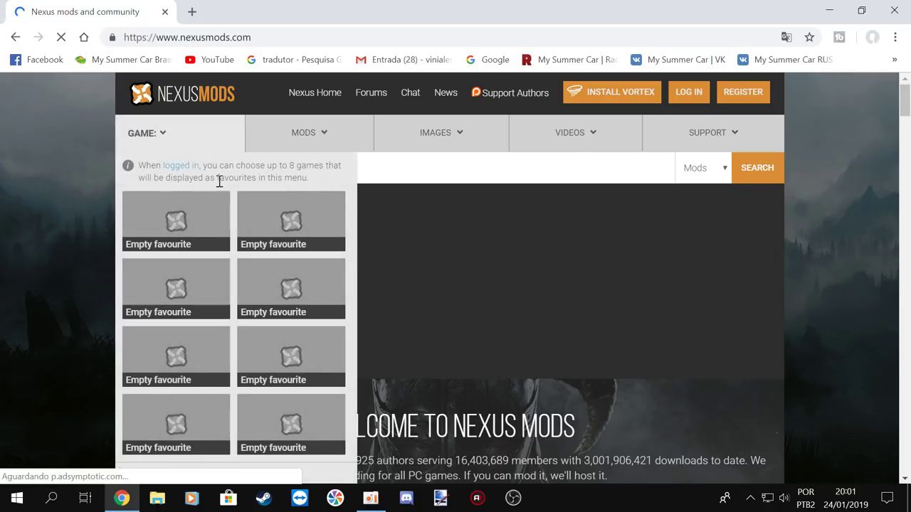
pyautogui.rightClick(456, 236)
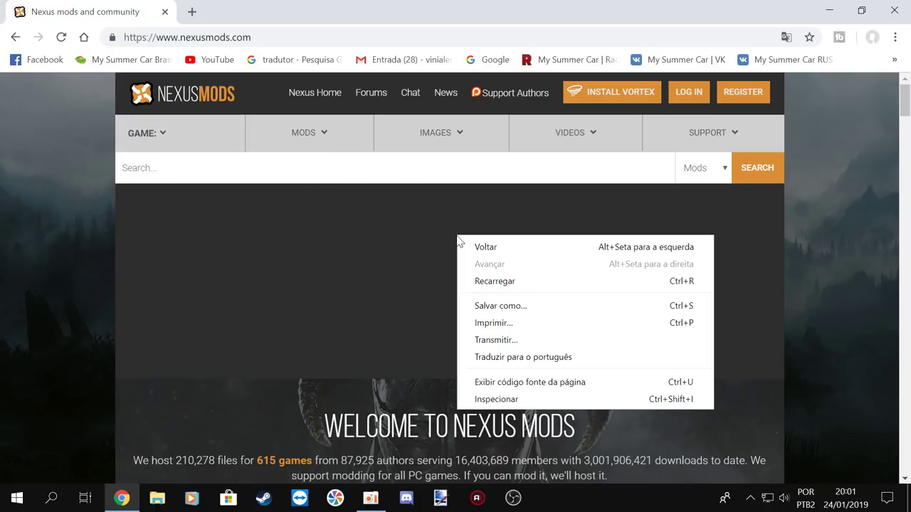
pyautogui.click(527, 361)
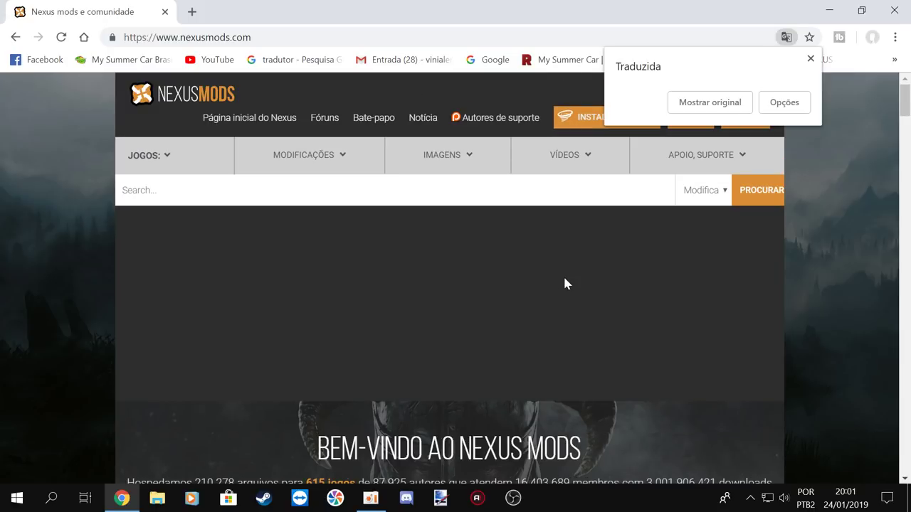
pyautogui.click(810, 58)
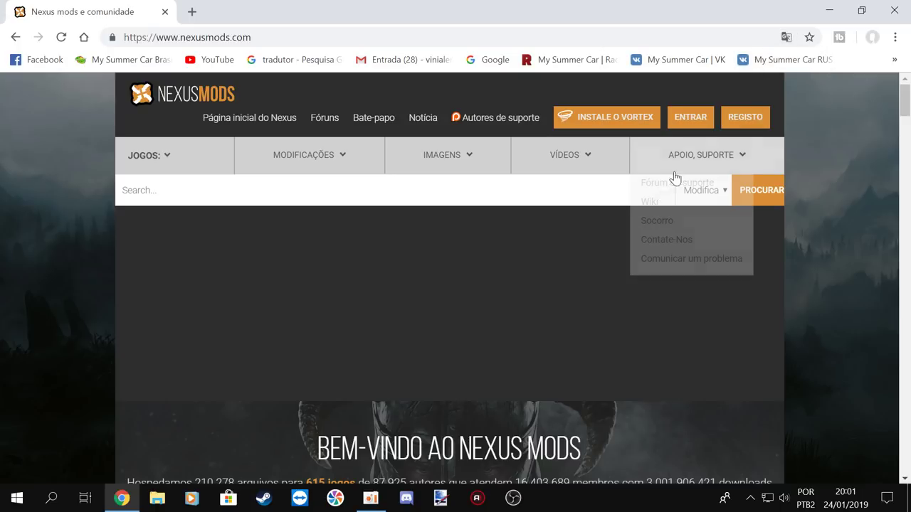
# - Go to the Nexus Mods sign-up page and open its registration form
pyautogui.click(737, 126)
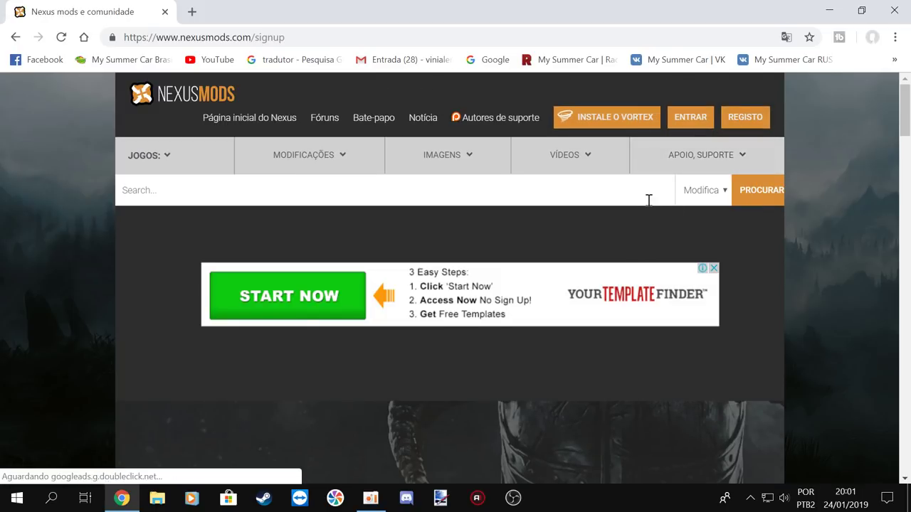
pyautogui.scroll(-4, 527, 228)
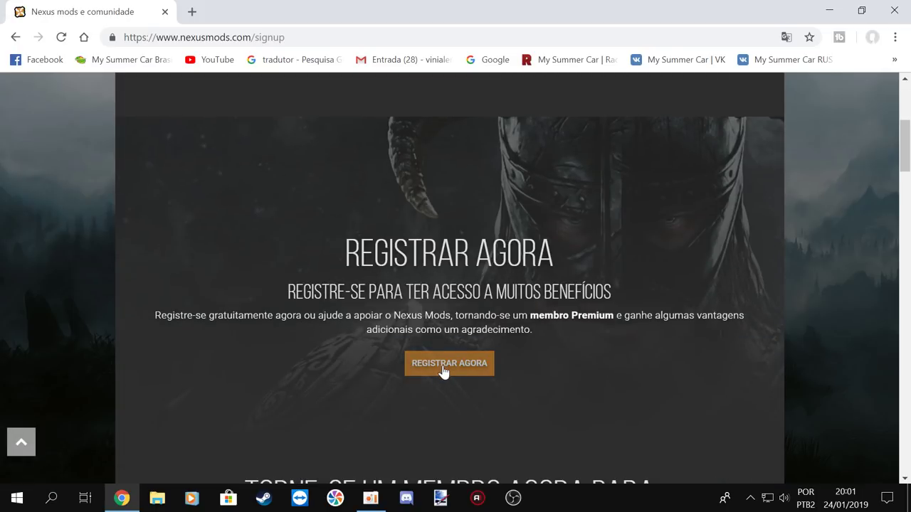
pyautogui.click(479, 363)
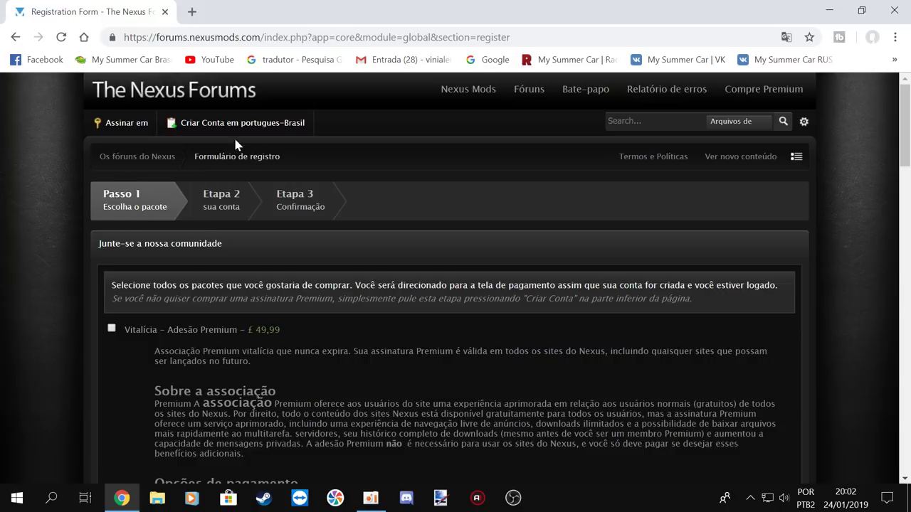
# - Skip all paid membership packages and continue to the account details step of the registration
pyautogui.scroll(-5, 203, 297)
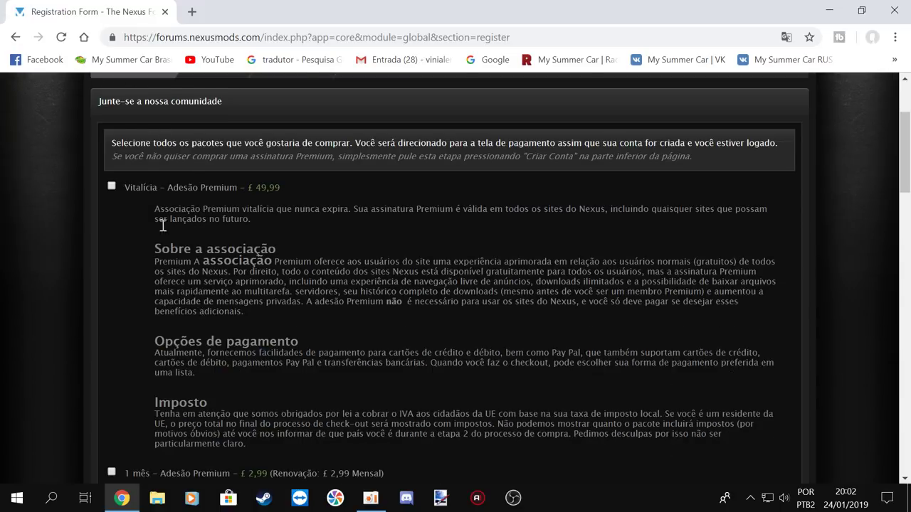
pyautogui.scroll(-15, 202, 278)
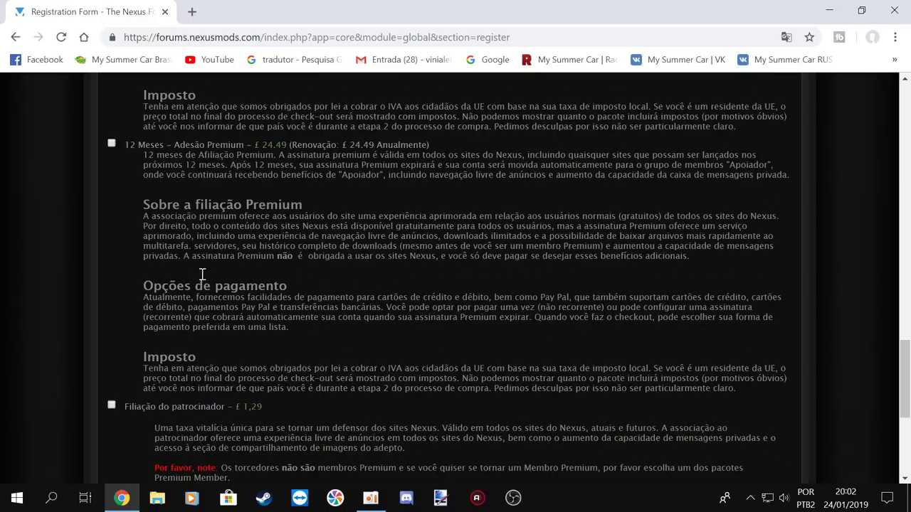
pyautogui.scroll(-2, 202, 274)
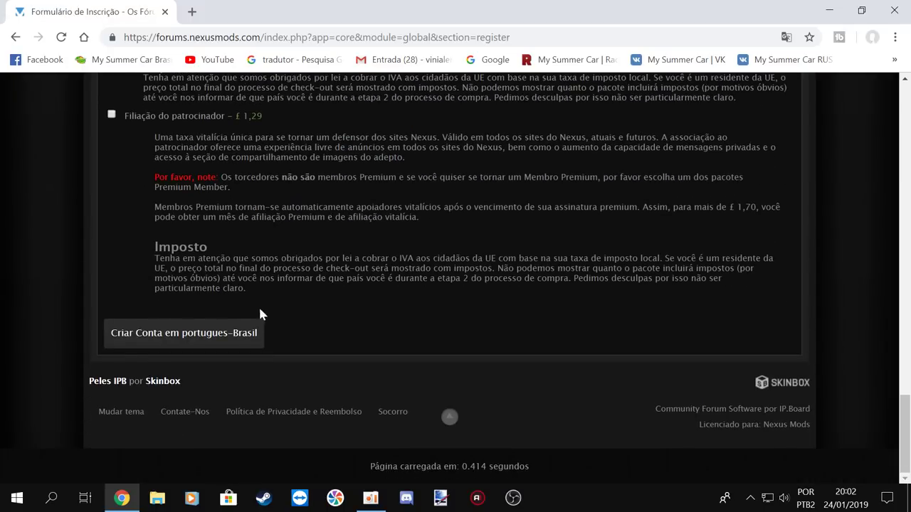
pyautogui.click(158, 341)
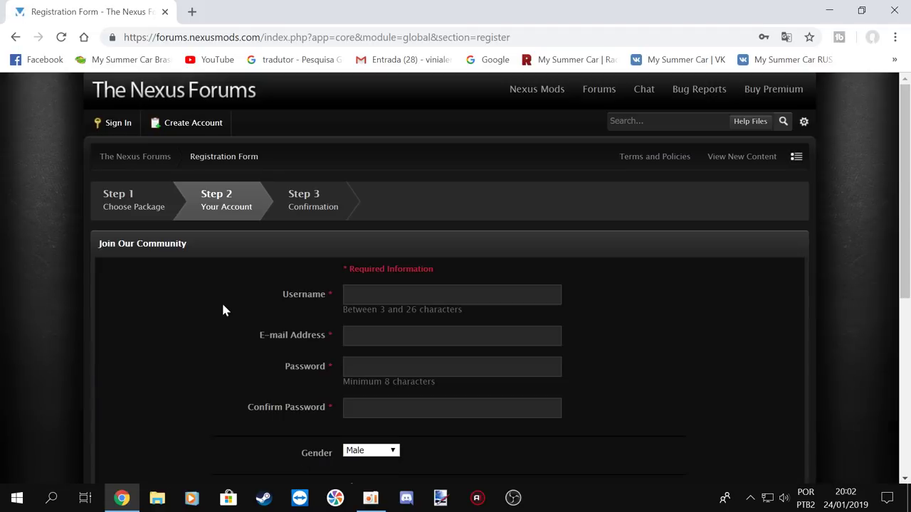
# - Fill in the username, e-mail address and account password of the registration form from the saved credentials
pyautogui.scroll(-2, 338, 324)
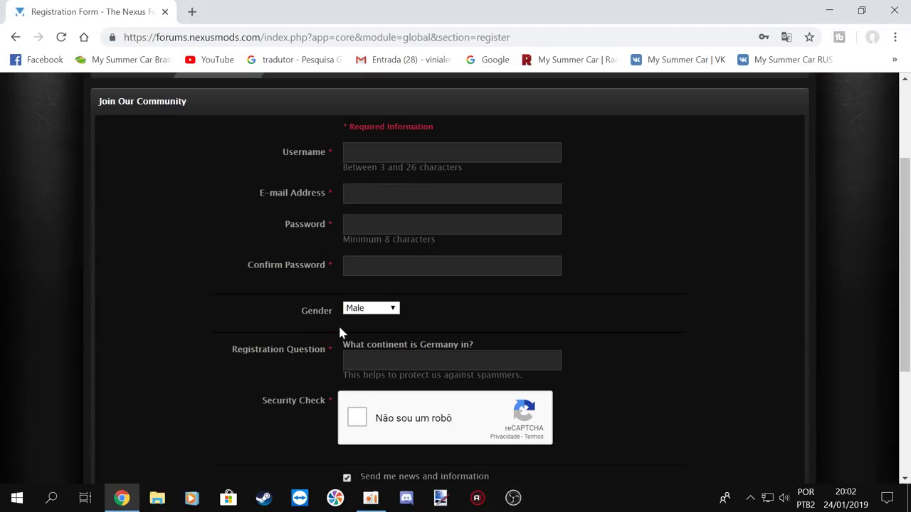
pyautogui.scroll(2, 338, 324)
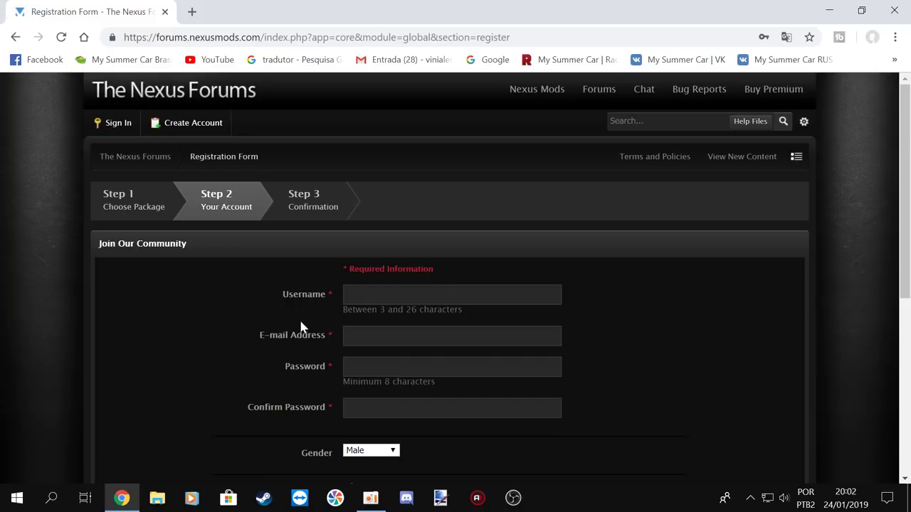
pyautogui.click(368, 293)
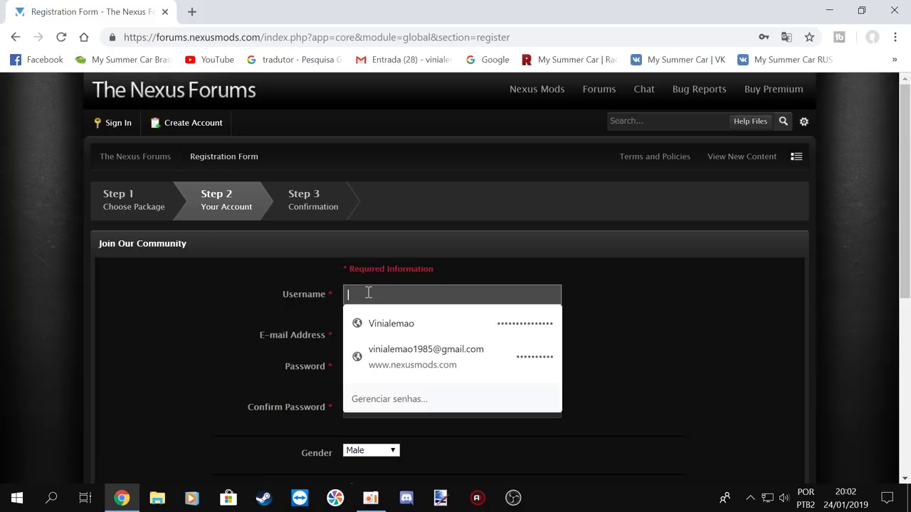
pyautogui.click(418, 324)
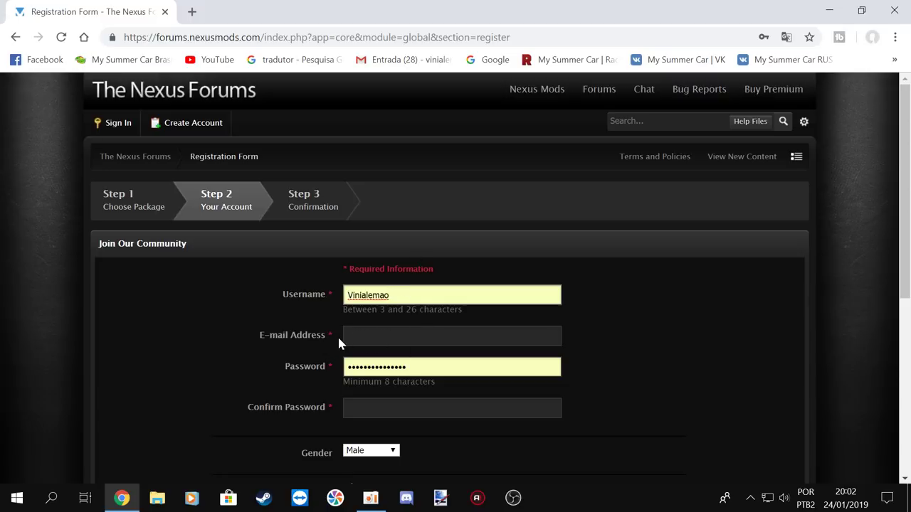
pyautogui.click(432, 337)
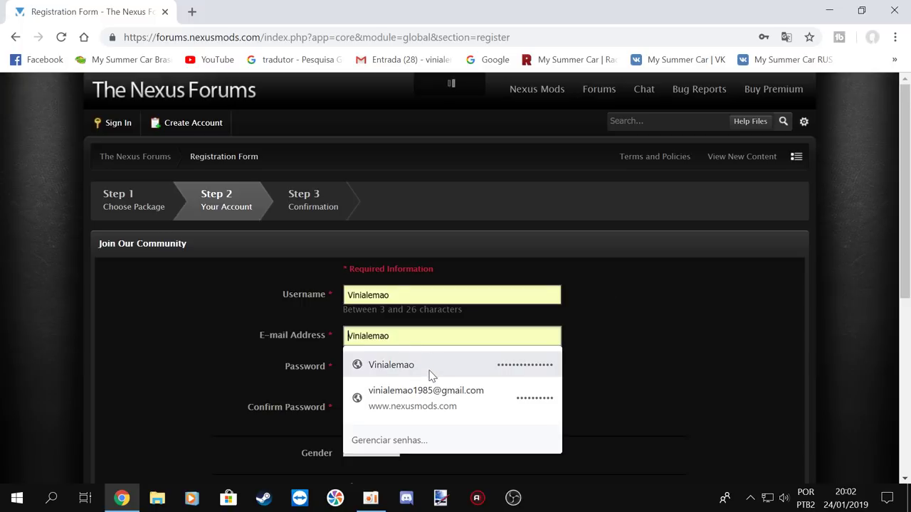
pyautogui.click(432, 400)
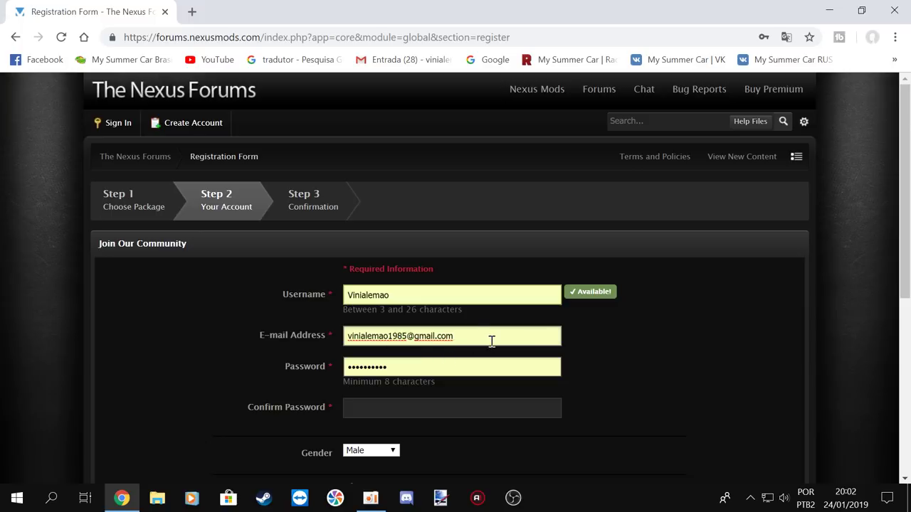
# - Fill in the password confirmation from the saved credentials and check the gender options, keeping Male
pyautogui.scroll(-1, 481, 342)
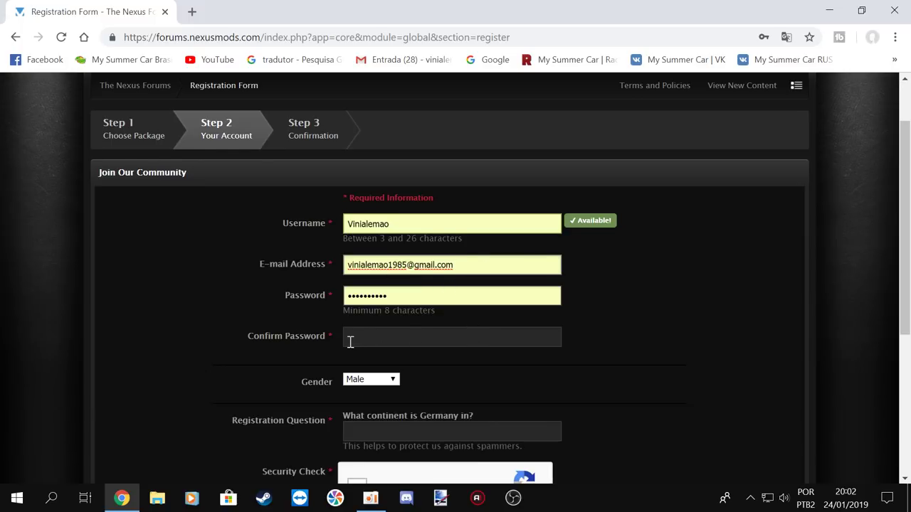
pyautogui.click(384, 344)
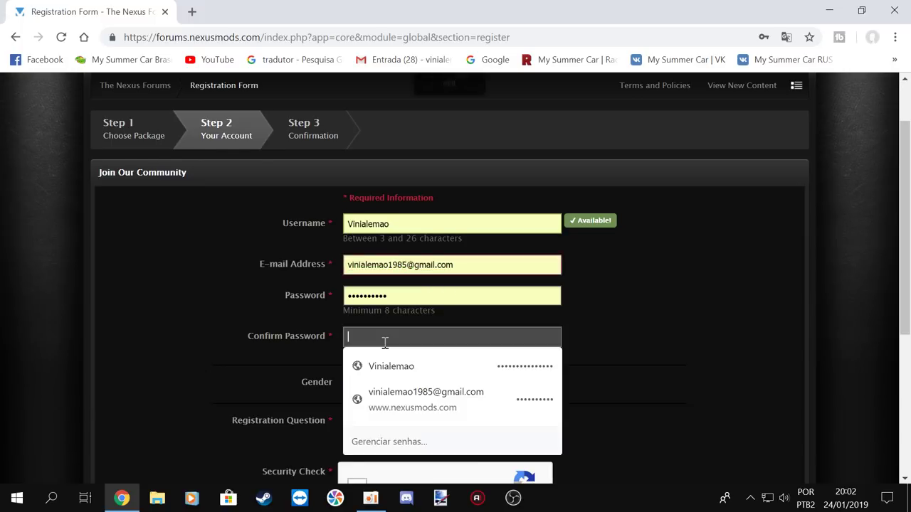
pyautogui.click(404, 374)
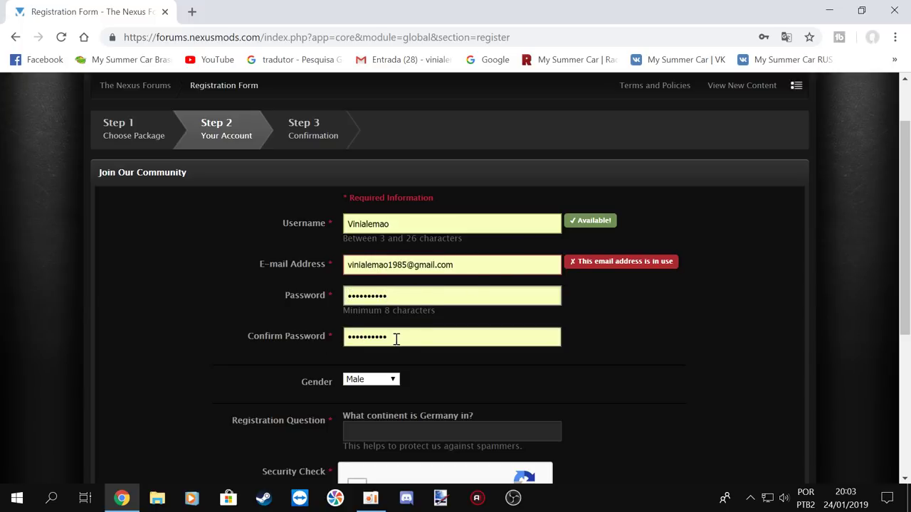
pyautogui.click(383, 381)
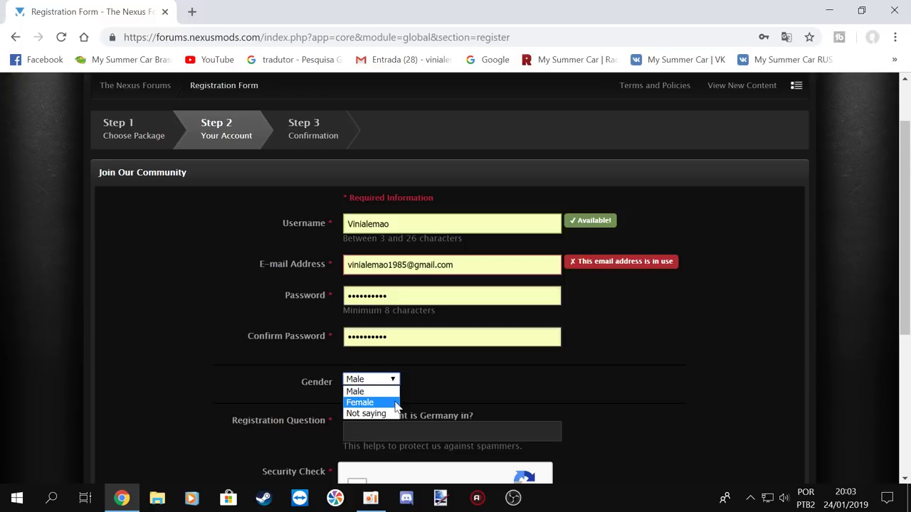
# - Translate the registration form page into Portuguese to read the registration question
pyautogui.scroll(-1, 443, 373)
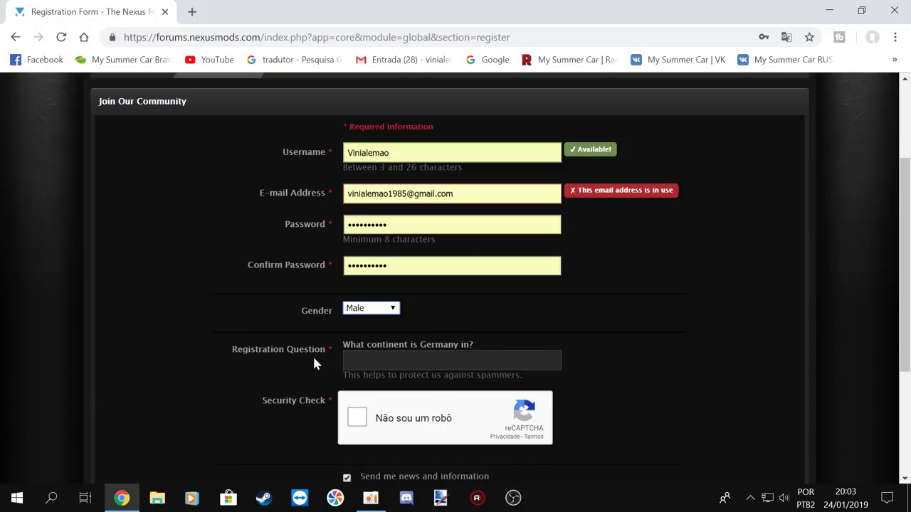
pyautogui.rightClick(589, 343)
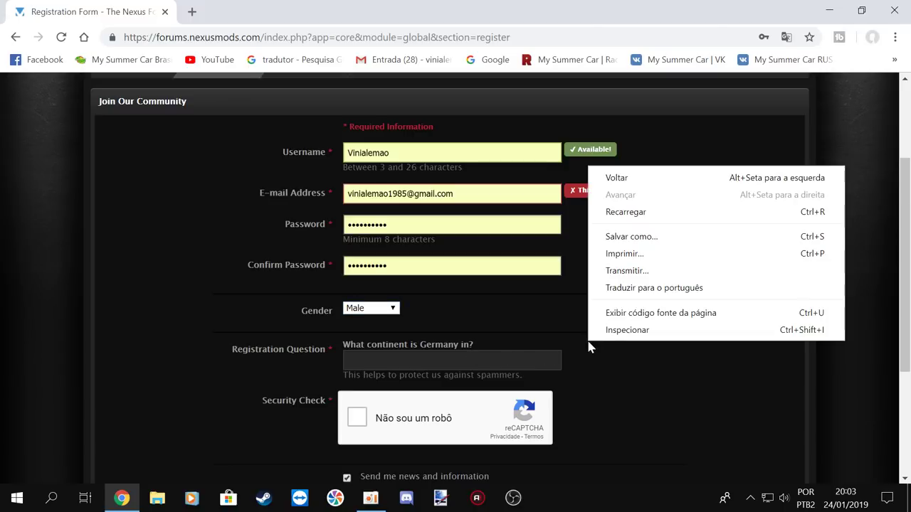
pyautogui.click(612, 288)
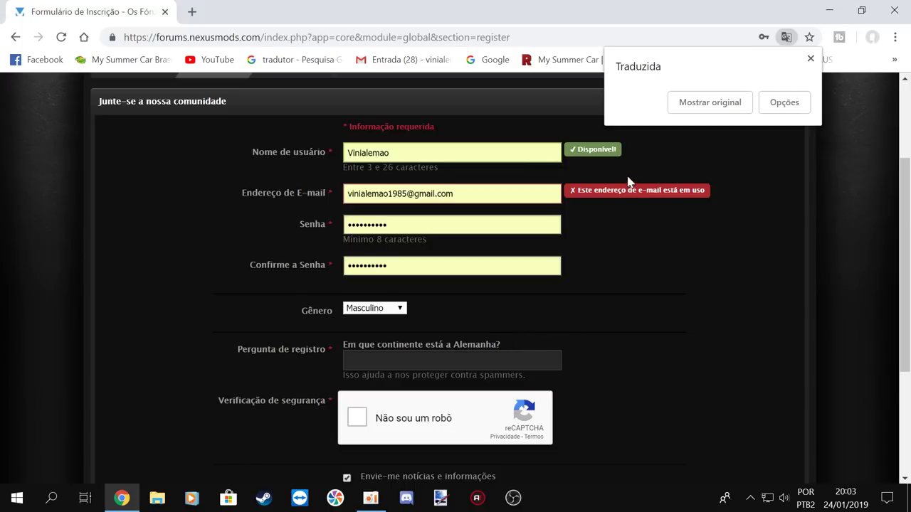
# - Search Google in a new tab for "em que continente fica a alemanha?"
pyautogui.click(192, 12)
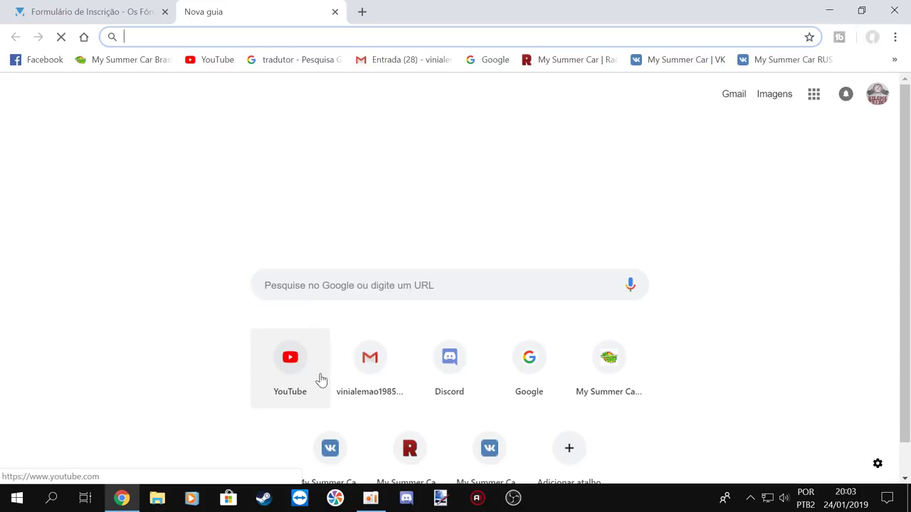
pyautogui.click(418, 283)
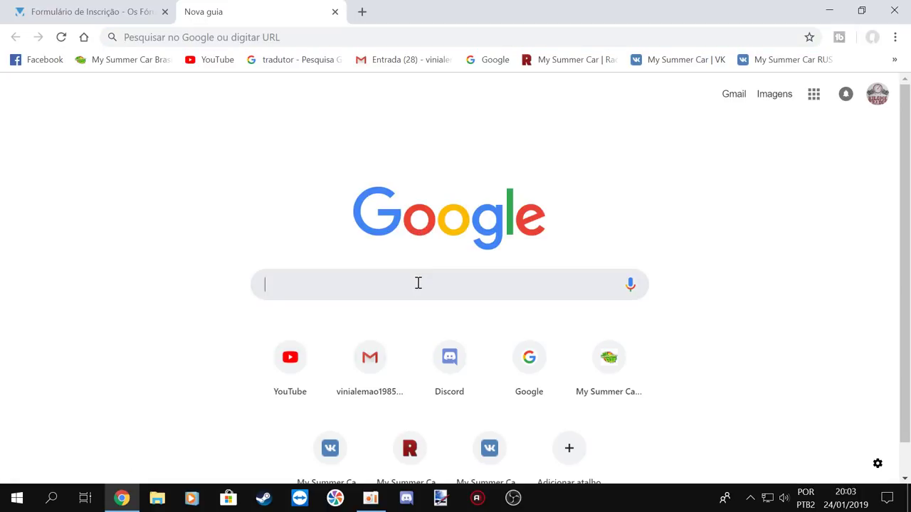
pyautogui.write('em')
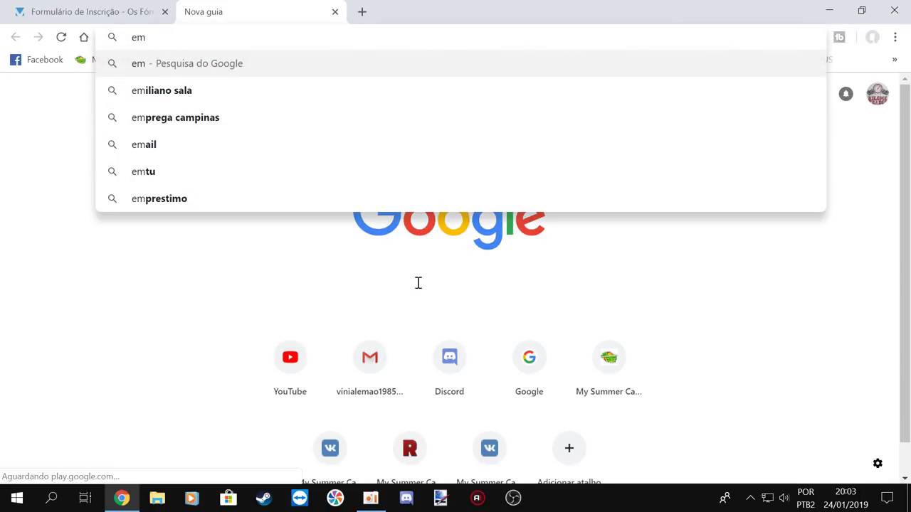
pyautogui.write(' que contin')
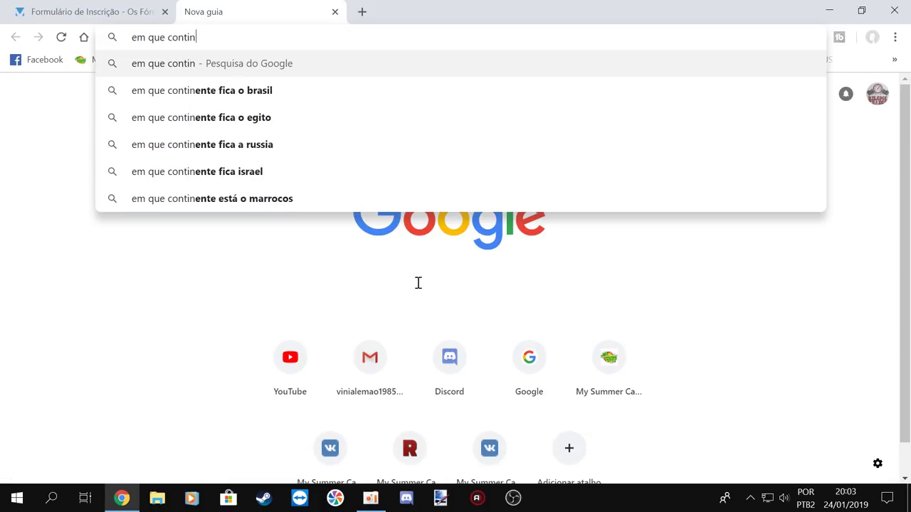
pyautogui.press('Down')
pyautogui.press('BackSpace')
pyautogui.press('BackSpace')
pyautogui.press('BackSpace')
pyautogui.press('BackSpace')
pyautogui.press('BackSpace')
pyautogui.press('BackSpace')
pyautogui.press('BackSpace')
pyautogui.press('BackSpace')
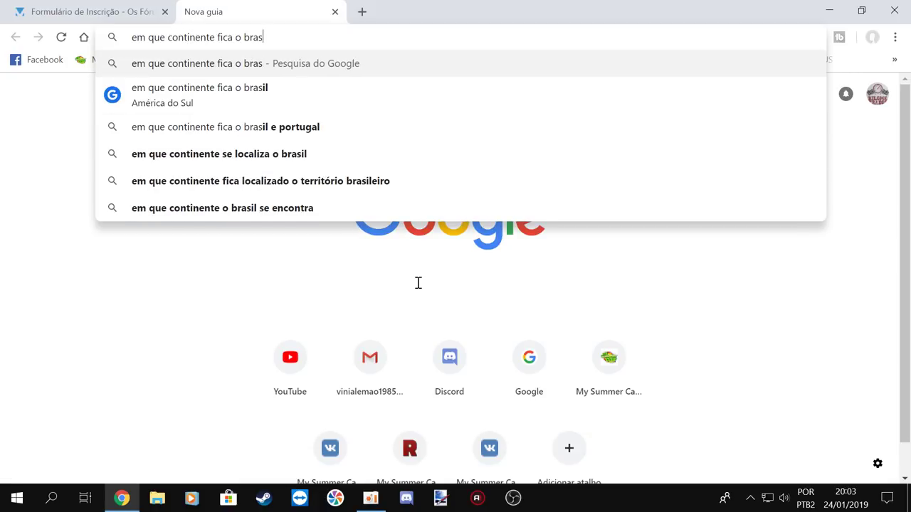
pyautogui.write('A')
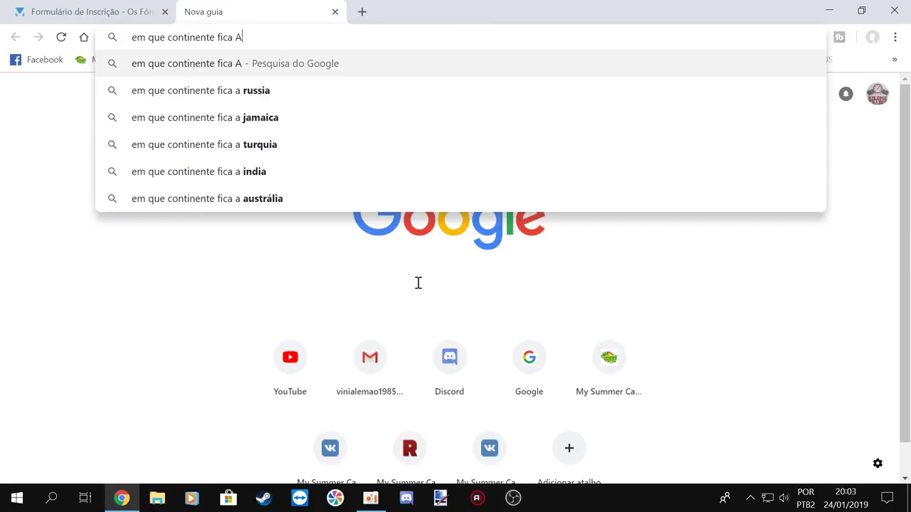
pyautogui.press('BackSpace')
pyautogui.write('a alemanha')
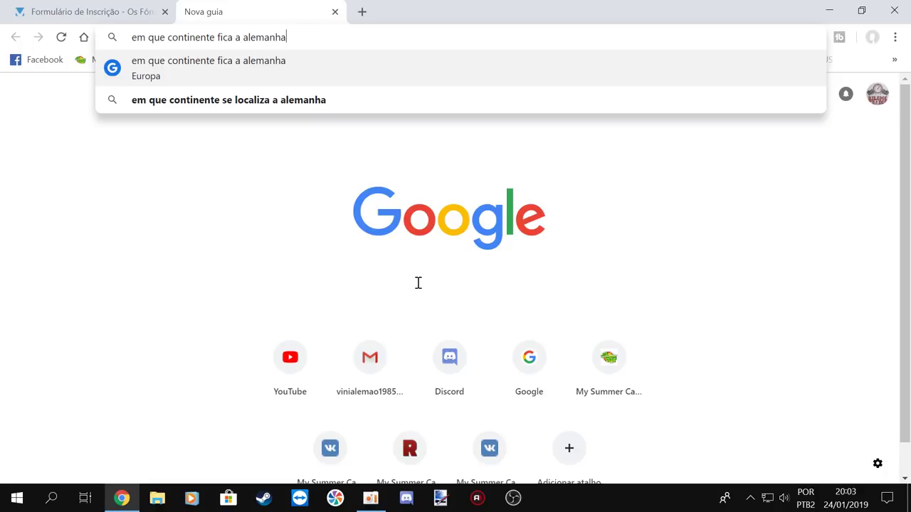
pyautogui.write('?')
pyautogui.press('Return')
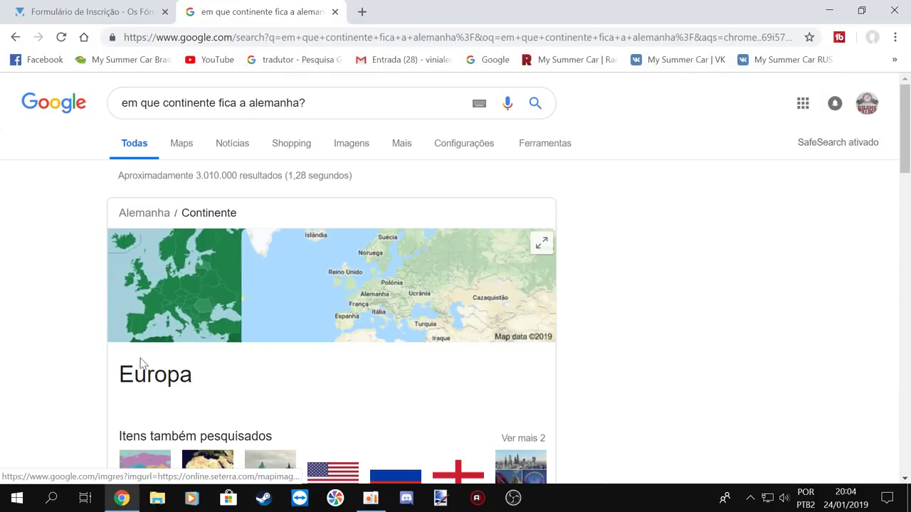
# - Return to the registration form and answer the registration question with "europa"
pyautogui.click(82, 12)
pyautogui.click(378, 359)
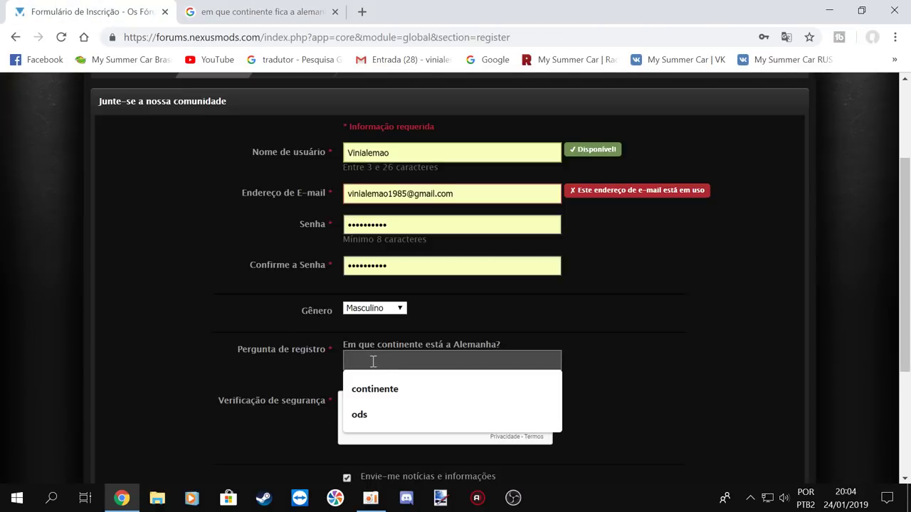
pyautogui.write('europa')
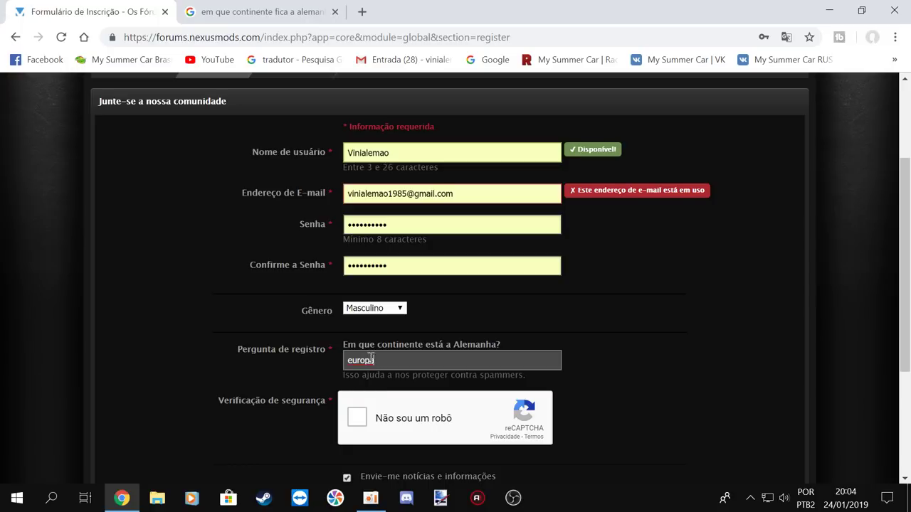
# - Complete the form's reCAPTCHA security check by selecting the four images with palm trees and verifying them
pyautogui.click(357, 418)
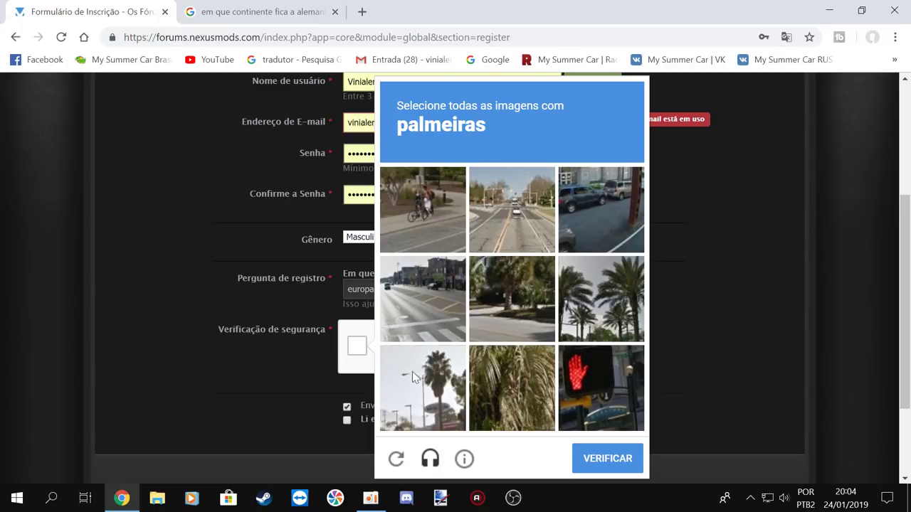
pyautogui.click(435, 371)
pyautogui.click(505, 352)
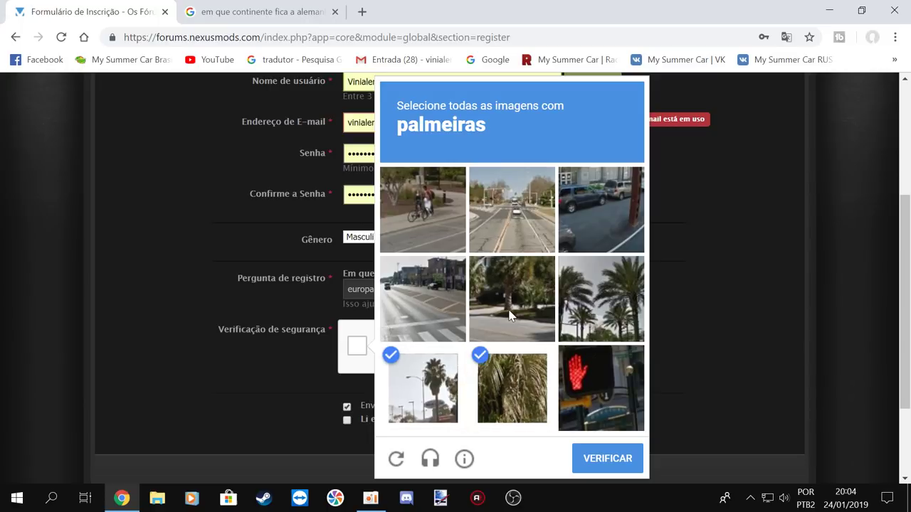
pyautogui.click(509, 315)
pyautogui.click(589, 302)
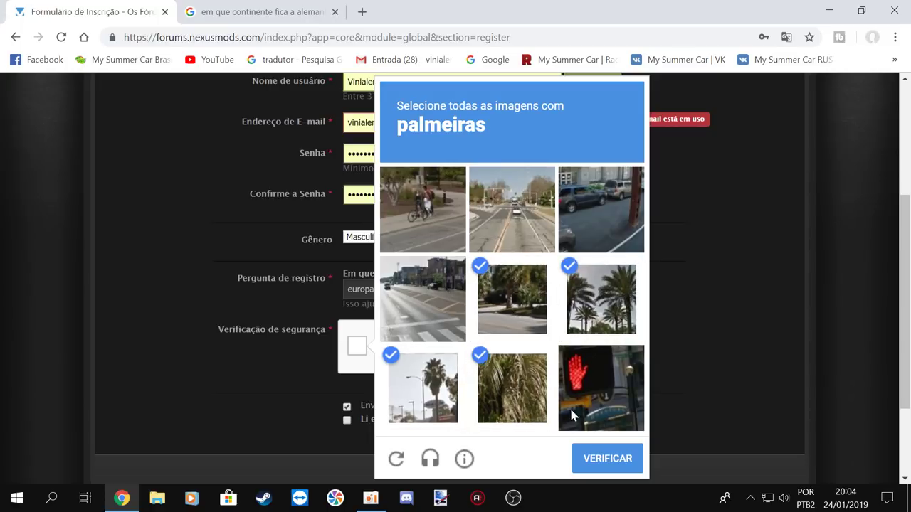
pyautogui.click(609, 464)
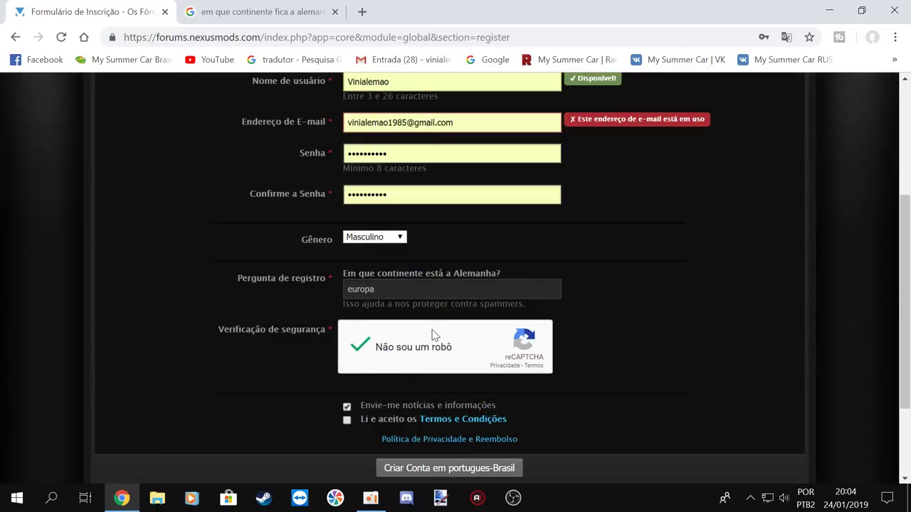
# - Accept the Terms and Conditions and submit the registration form to create the account
pyautogui.scroll(-1, 432, 303)
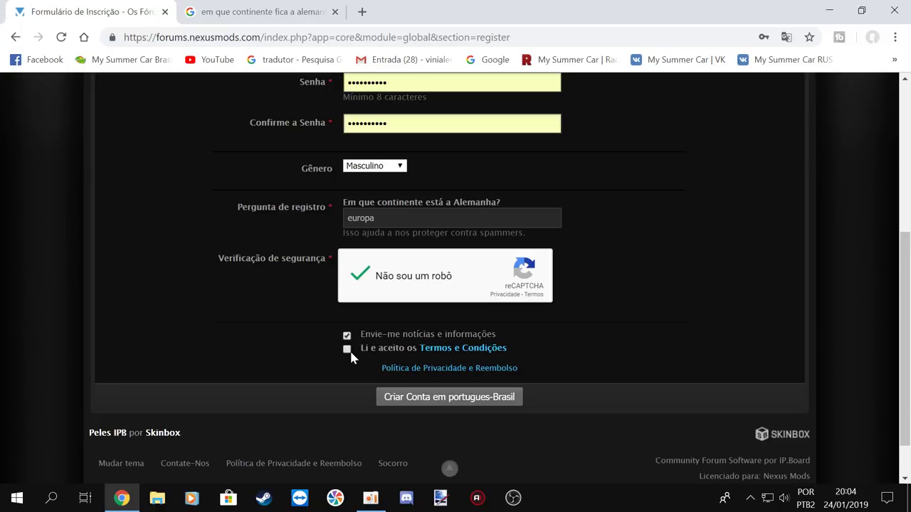
pyautogui.click(456, 402)
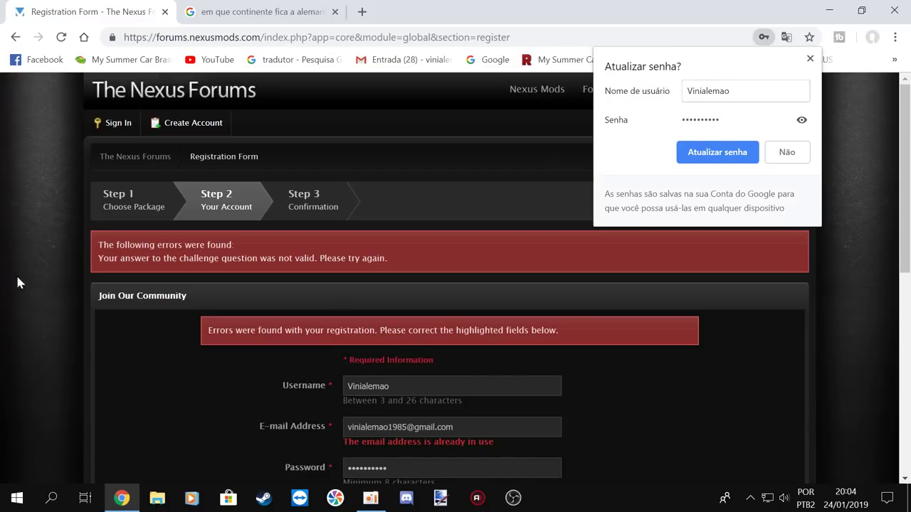
# - Translate the returned registration page into Portuguese and review its error notices and all form fields
pyautogui.rightClick(198, 365)
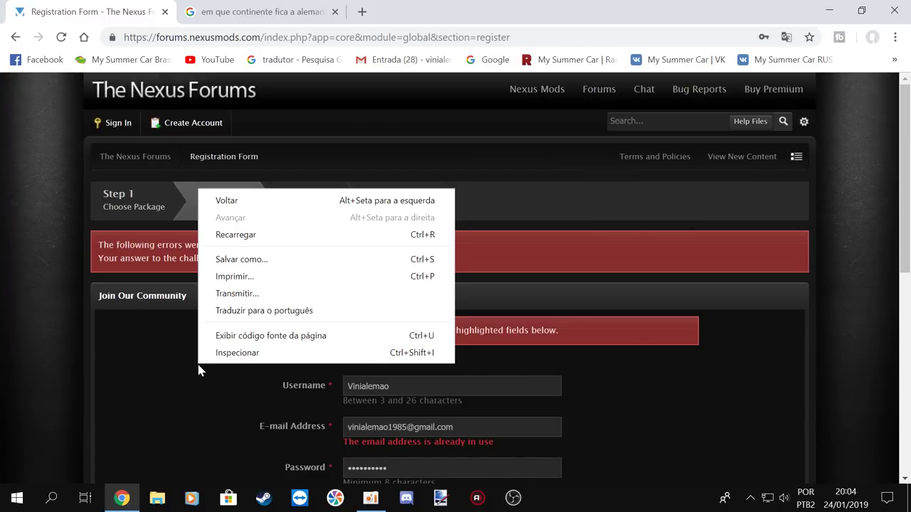
pyautogui.click(280, 313)
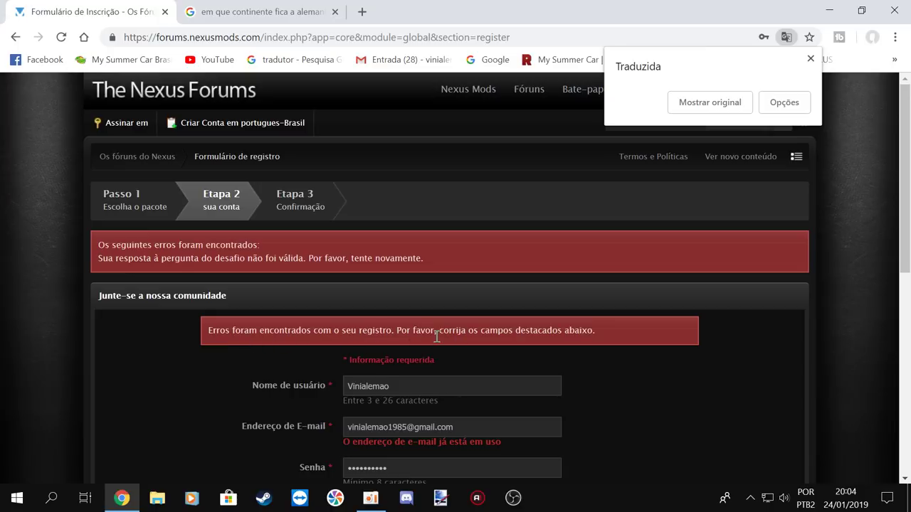
pyautogui.scroll(-1, 414, 346)
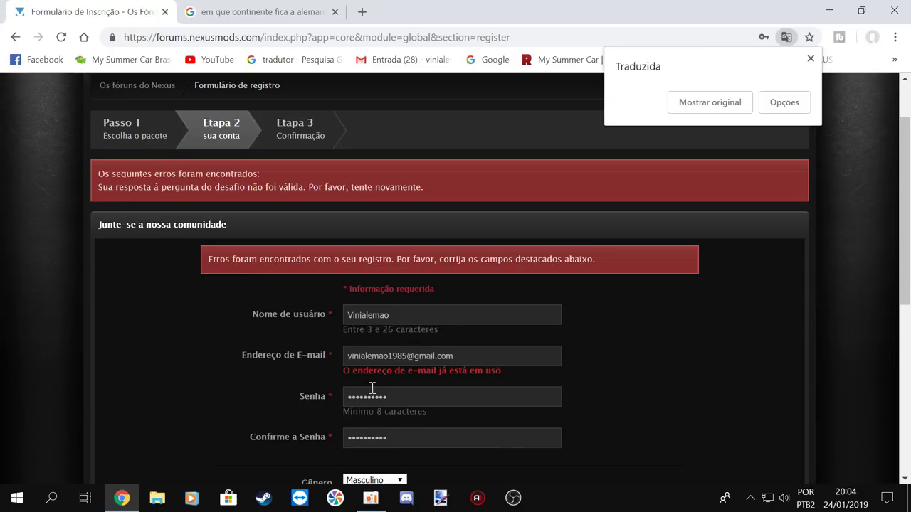
pyautogui.scroll(1, 348, 302)
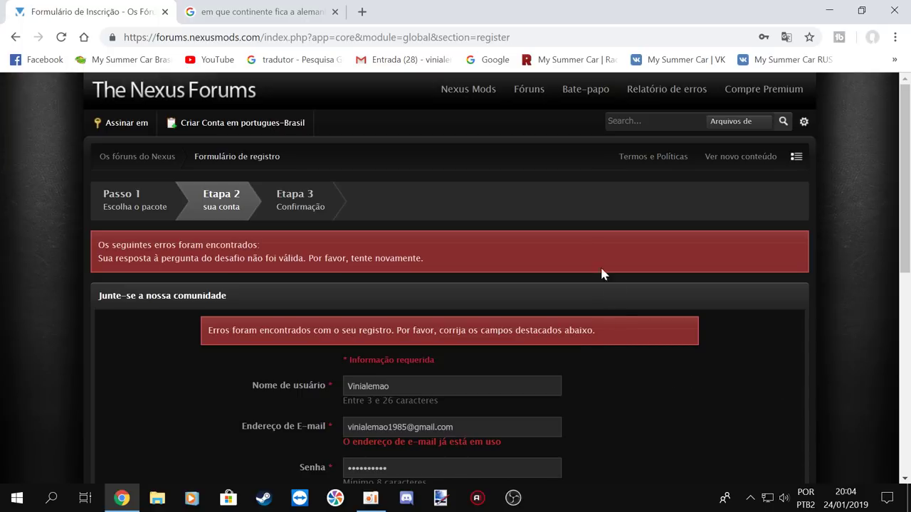
pyautogui.rightClick(557, 204)
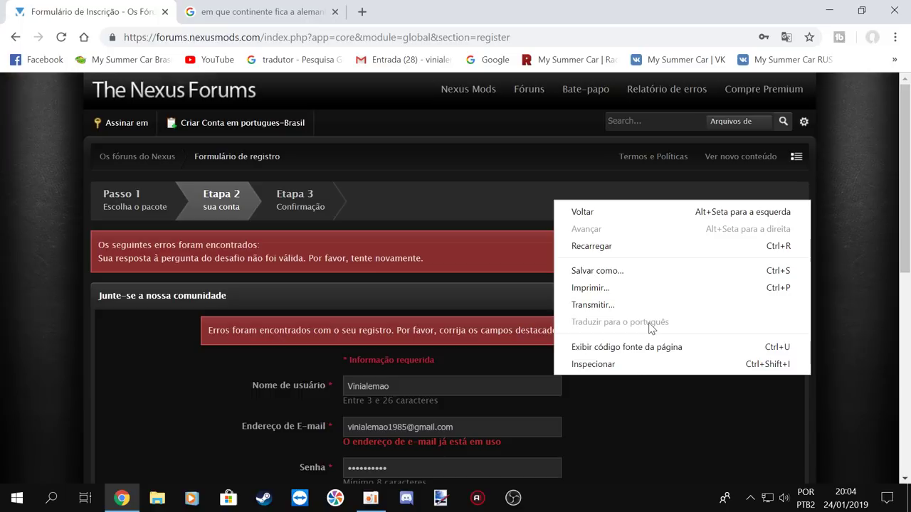
pyautogui.click(629, 403)
pyautogui.scroll(-6, 577, 375)
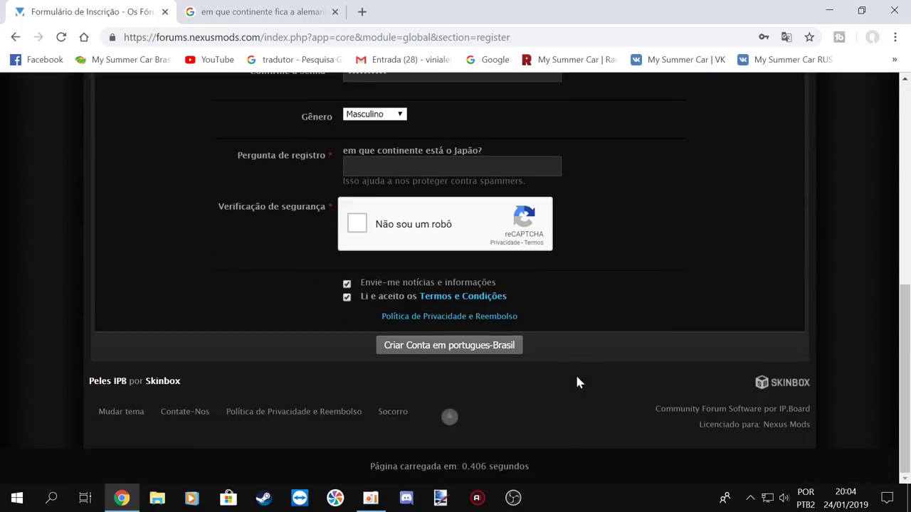
pyautogui.scroll(6, 575, 373)
pyautogui.scroll(-3, 295, 244)
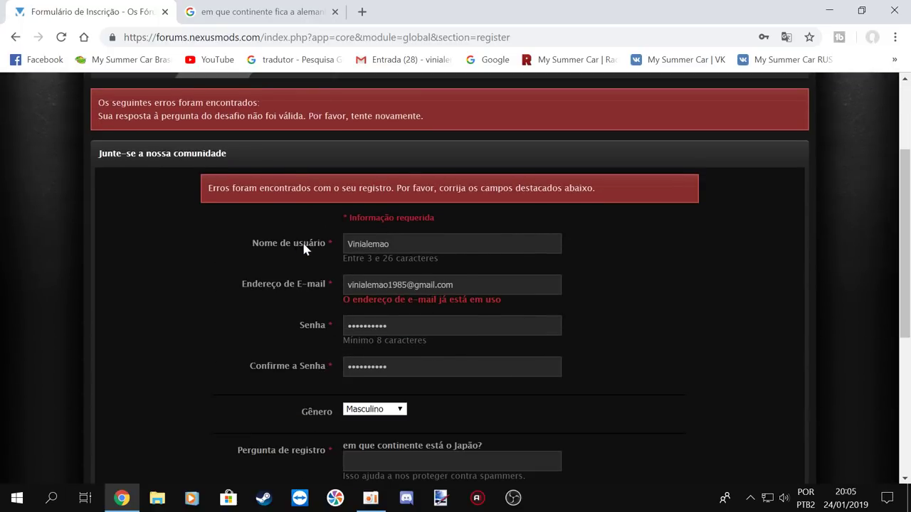
pyautogui.scroll(3, 432, 289)
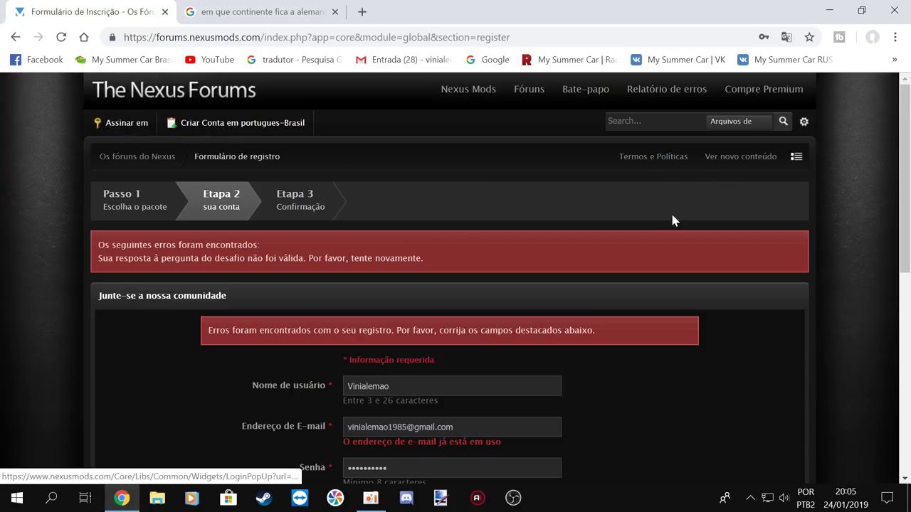
# - Open the bookmarked My Summer Car mods page on Nexus Mods and submit the sign-in form with the saved credentials
pyautogui.click(895, 59)
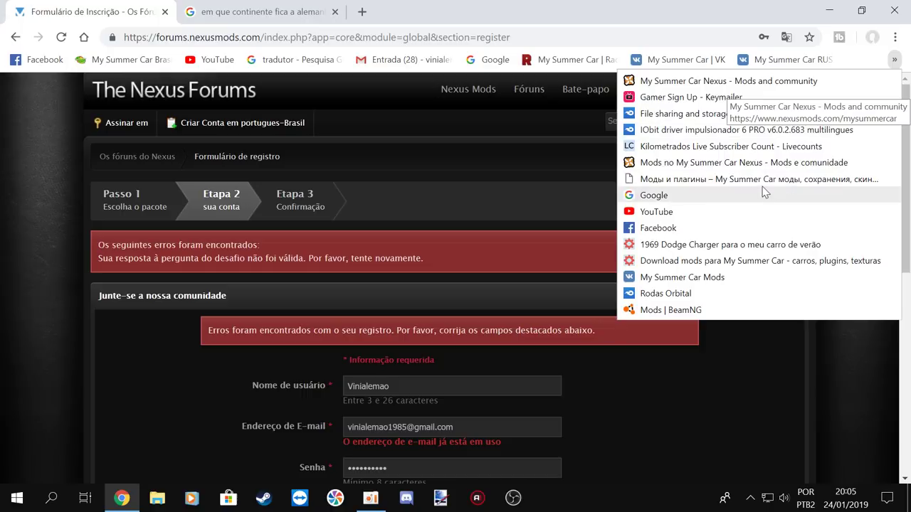
pyautogui.click(757, 165)
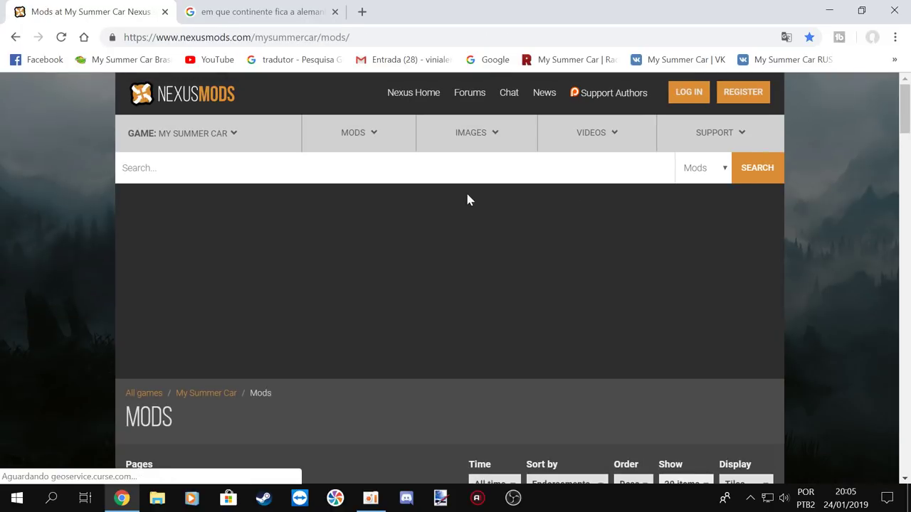
pyautogui.click(695, 100)
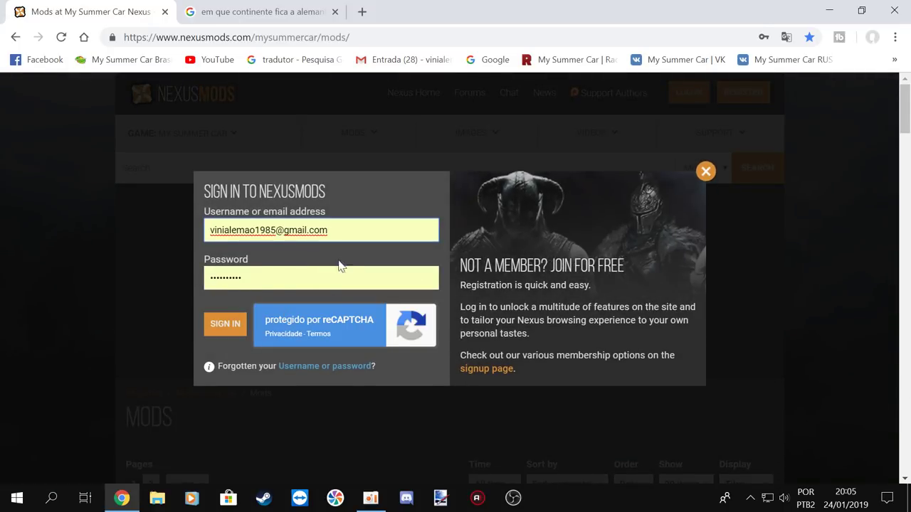
pyautogui.click(224, 330)
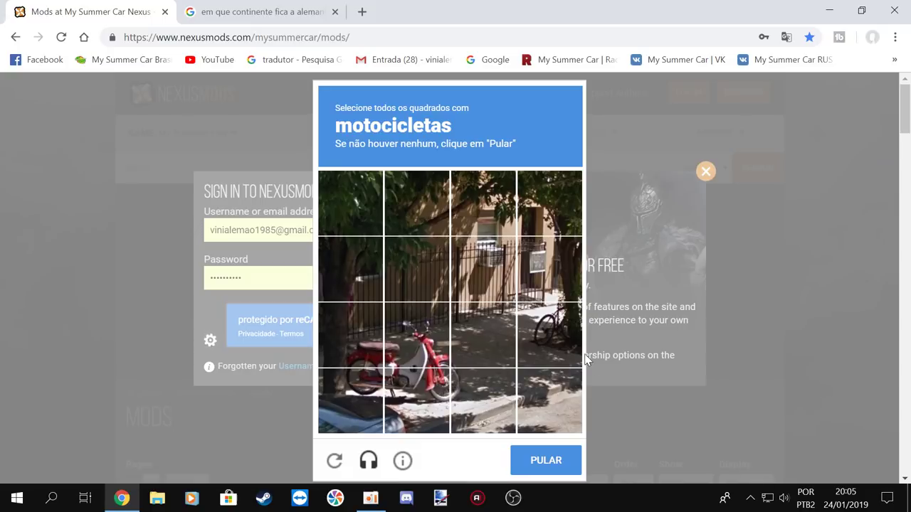
# - Select the four reCAPTCHA squares containing the motorcycle and advance to the next challenge
pyautogui.click(418, 340)
pyautogui.click(356, 340)
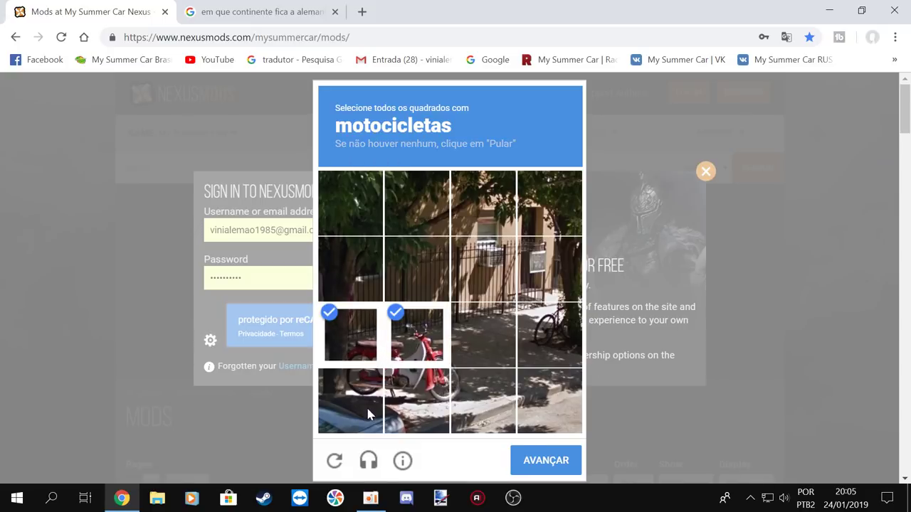
pyautogui.click(366, 404)
pyautogui.click(427, 413)
pyautogui.click(545, 461)
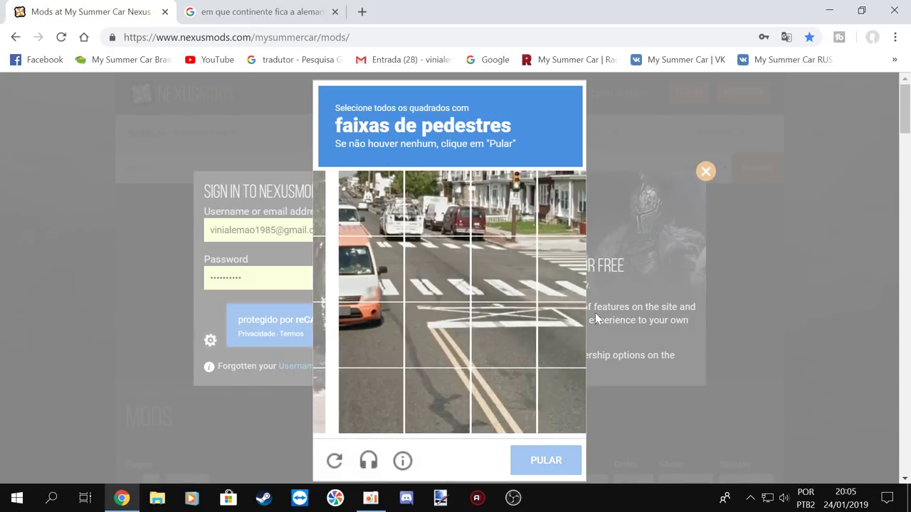
# - Select the four reCAPTCHA squares across the pedestrian crossing and verify them to complete the sign-in
pyautogui.click(487, 278)
pyautogui.click(430, 269)
pyautogui.click(352, 274)
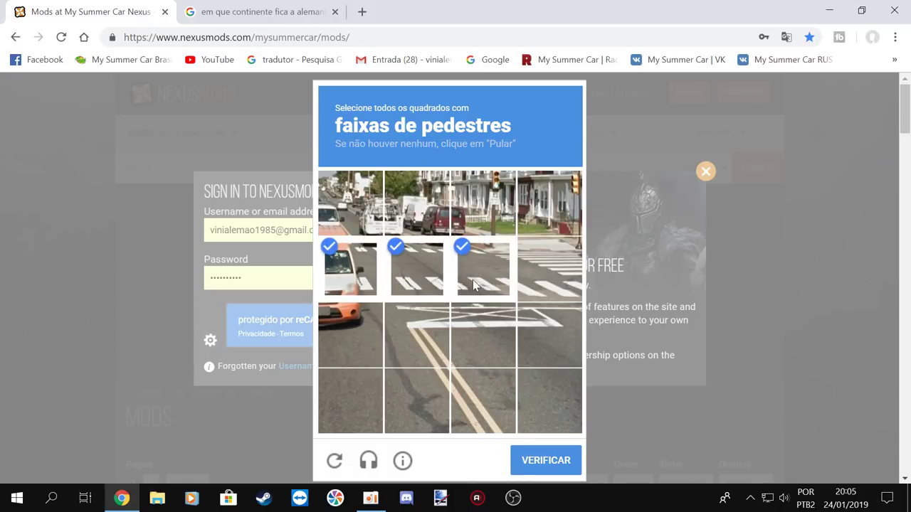
pyautogui.click(559, 274)
pyautogui.click(544, 467)
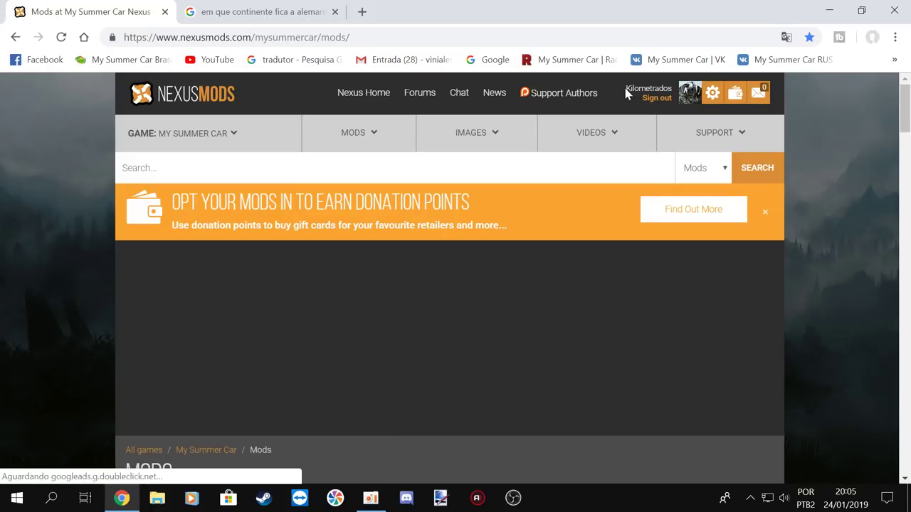
# - Browse the My Summer Car mod listing and open the My Summer Car RANKER1 vehicle mod
pyautogui.scroll(-6, 479, 258)
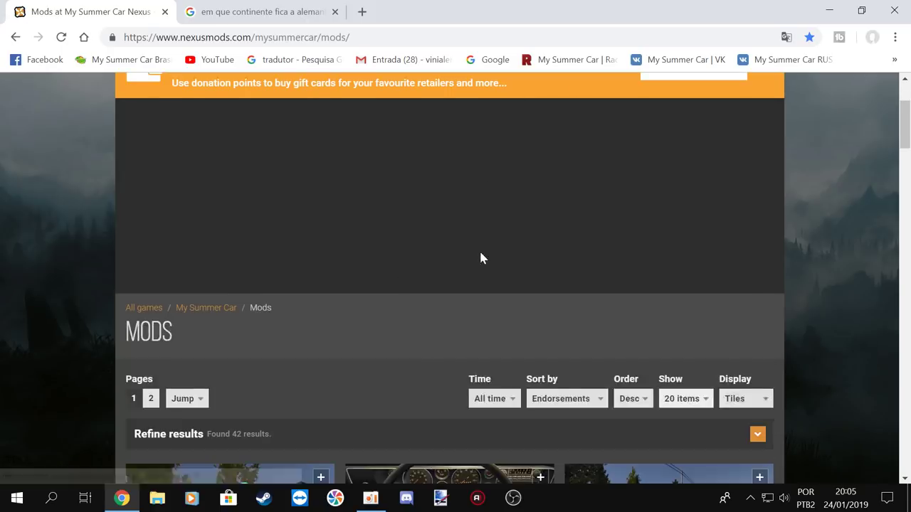
pyautogui.scroll(-8, 541, 213)
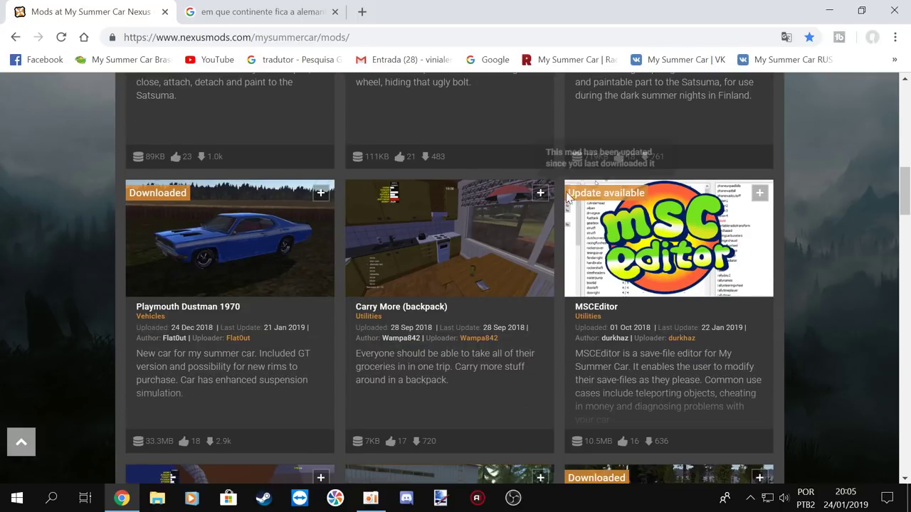
pyautogui.scroll(1, 507, 235)
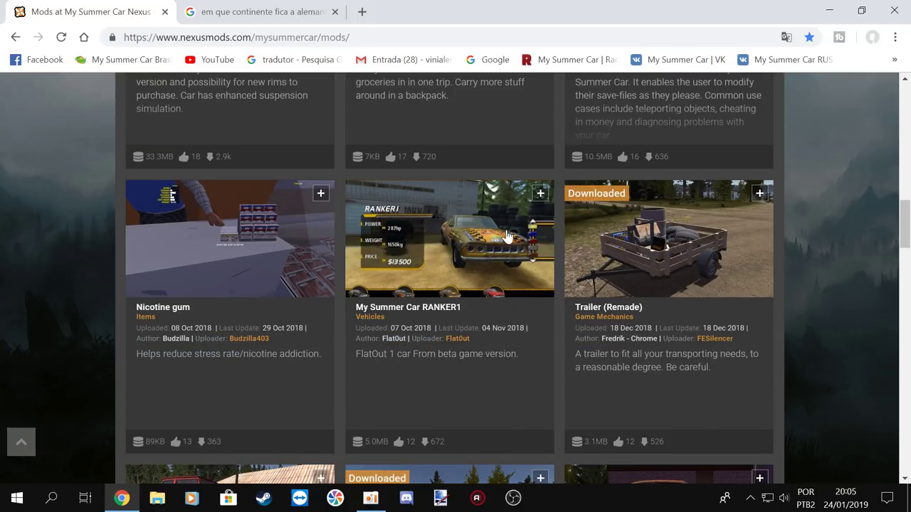
pyautogui.click(484, 229)
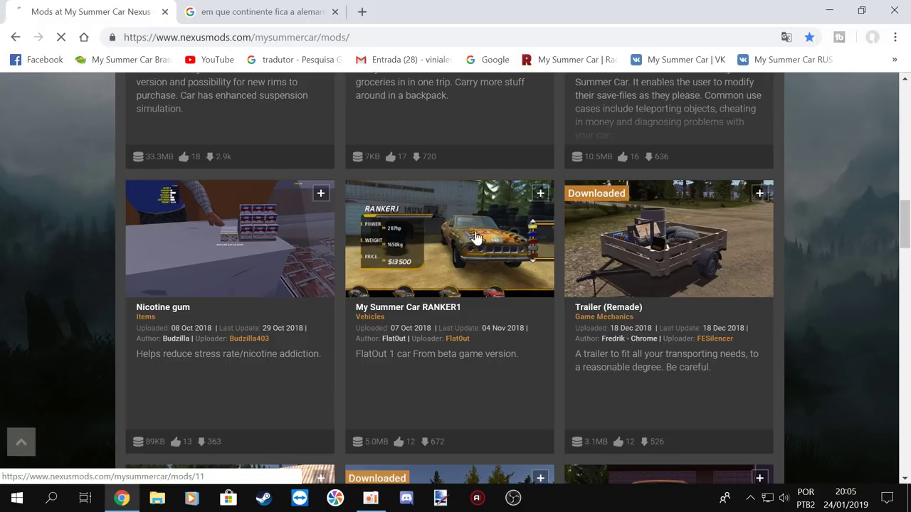
# - Translate the RANKER1 mod page into Portuguese and review its header, images and upload details
pyautogui.scroll(-3, 459, 320)
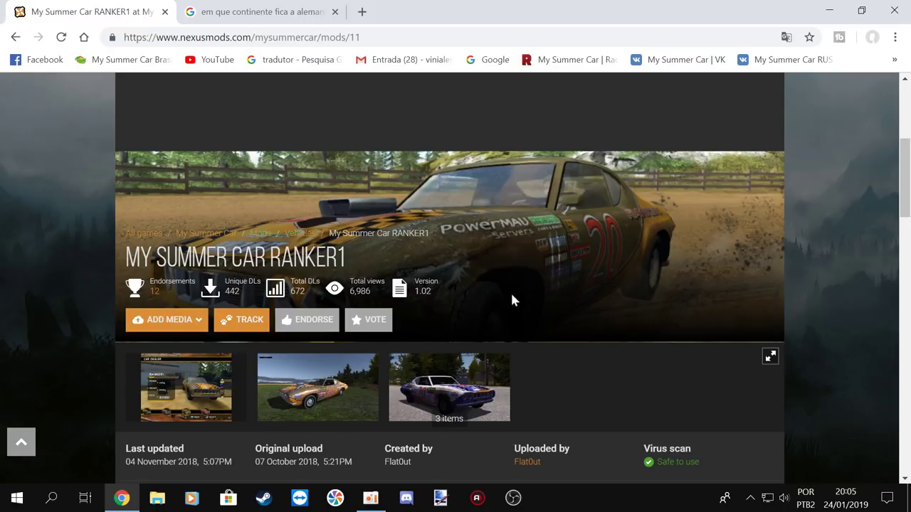
pyautogui.rightClick(647, 264)
pyautogui.click(694, 385)
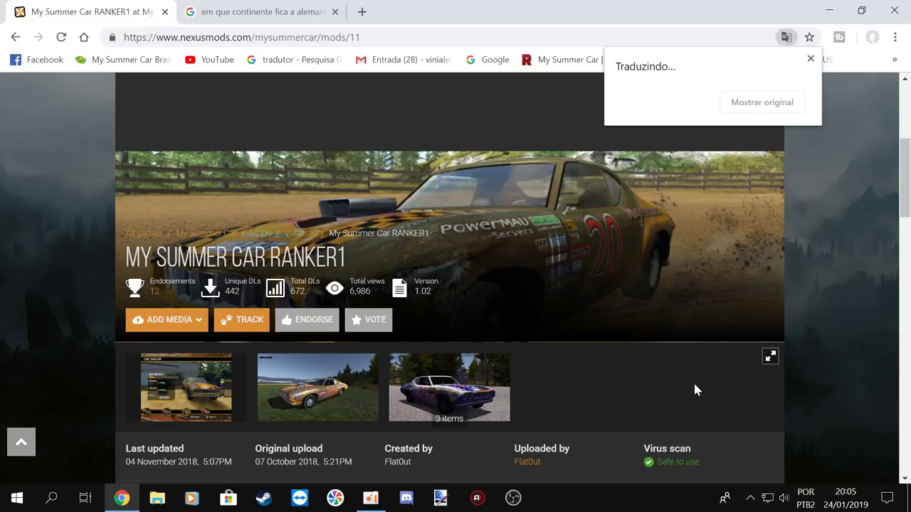
pyautogui.scroll(-1, 467, 273)
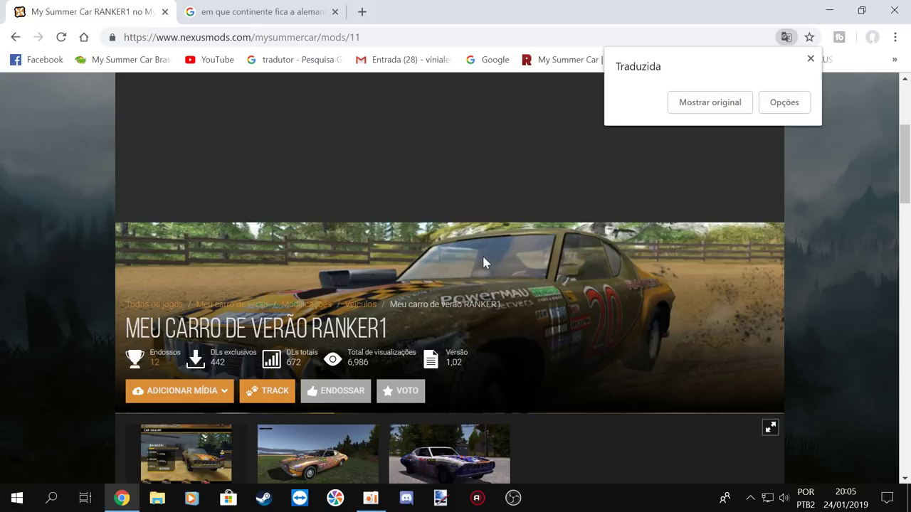
pyautogui.scroll(1, 502, 250)
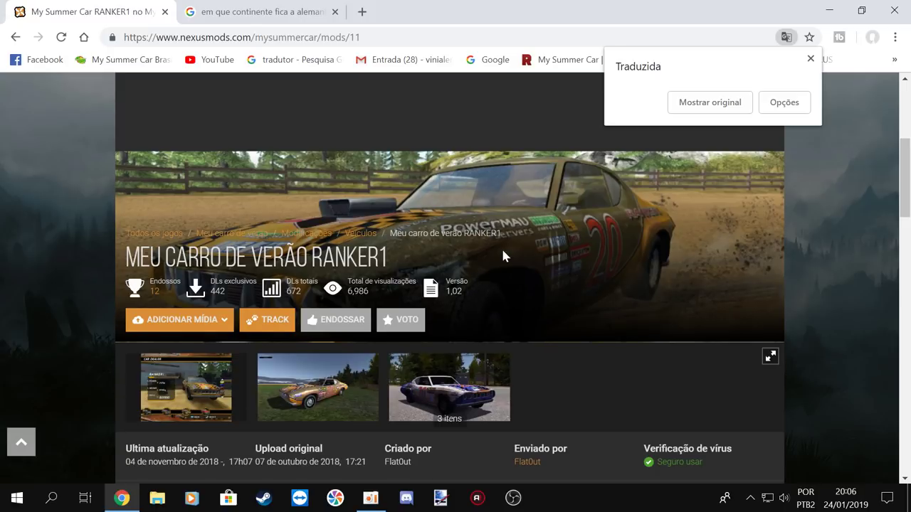
pyautogui.scroll(-1, 463, 270)
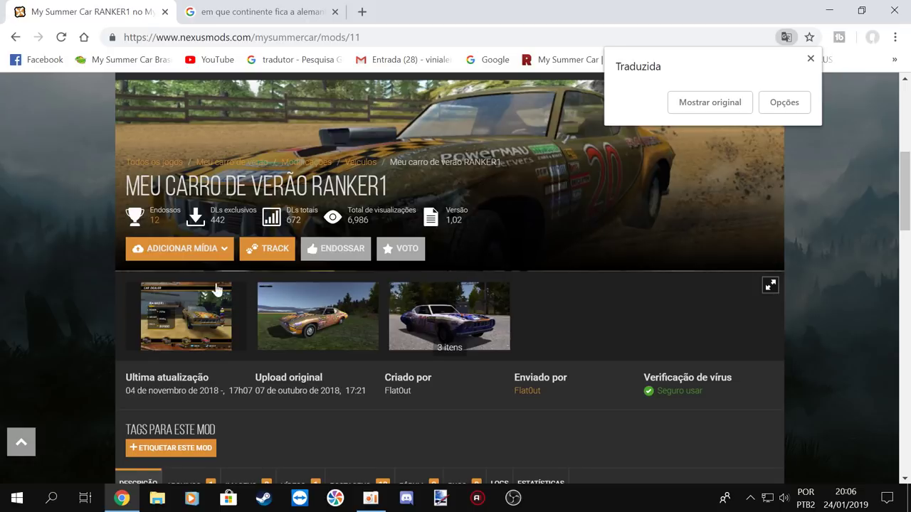
pyautogui.scroll(-1, 241, 324)
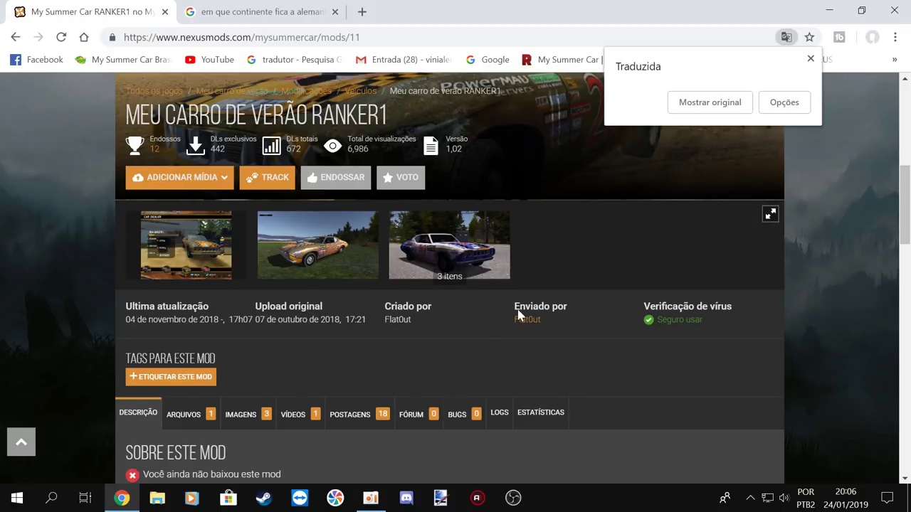
pyautogui.scroll(2, 316, 244)
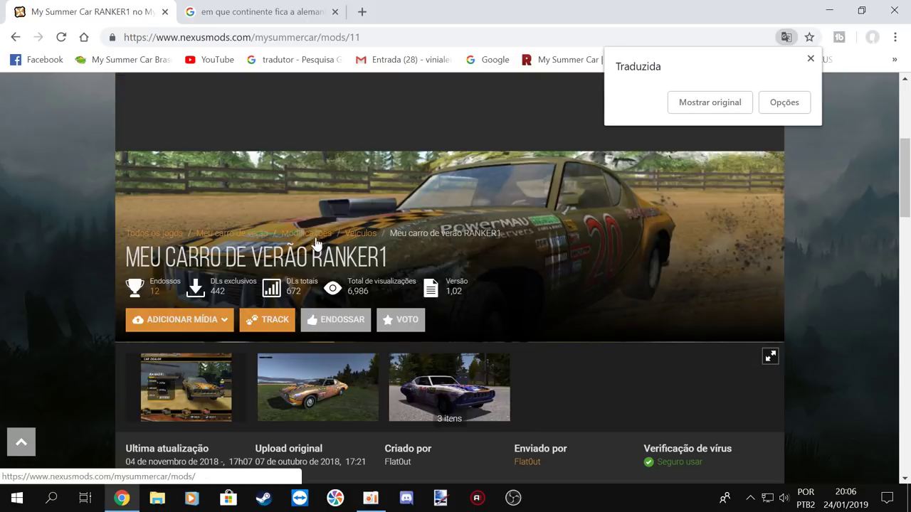
# - View the RANKER1 mod's three gallery images from the last to the first, and close the gallery
pyautogui.click(419, 395)
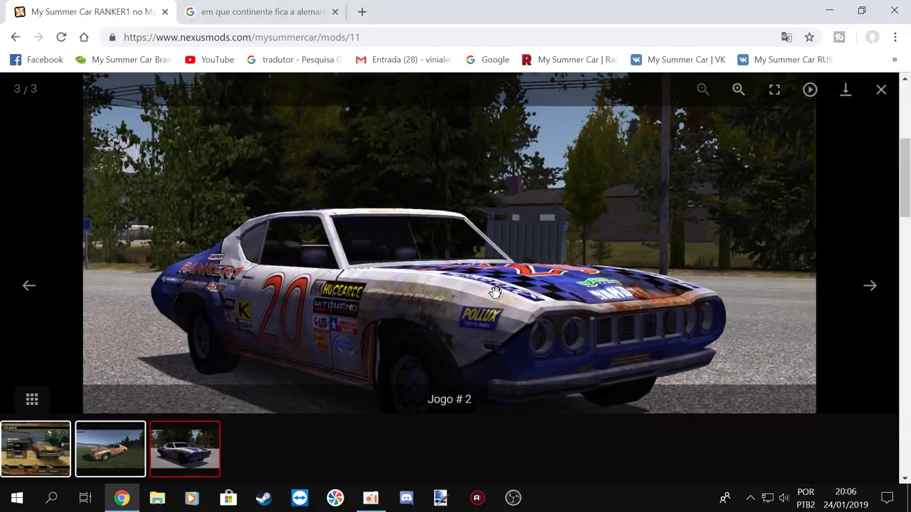
pyautogui.click(32, 288)
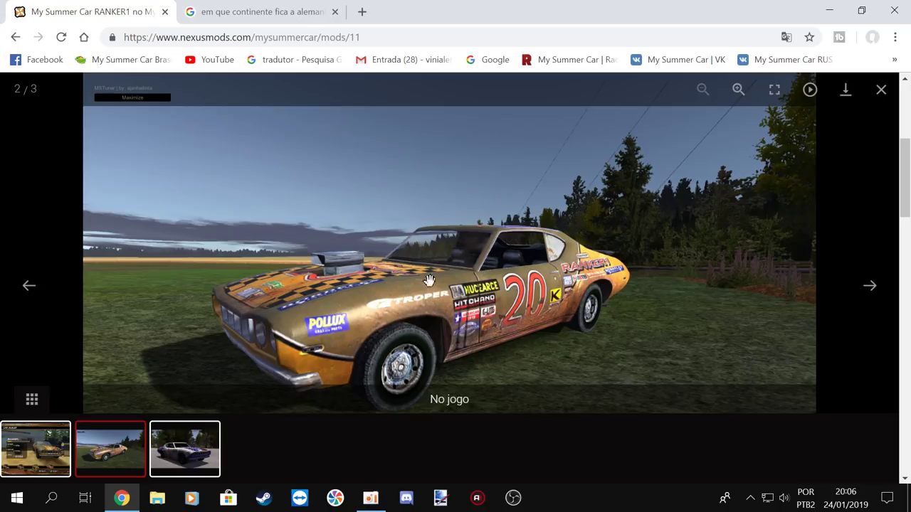
pyautogui.click(28, 291)
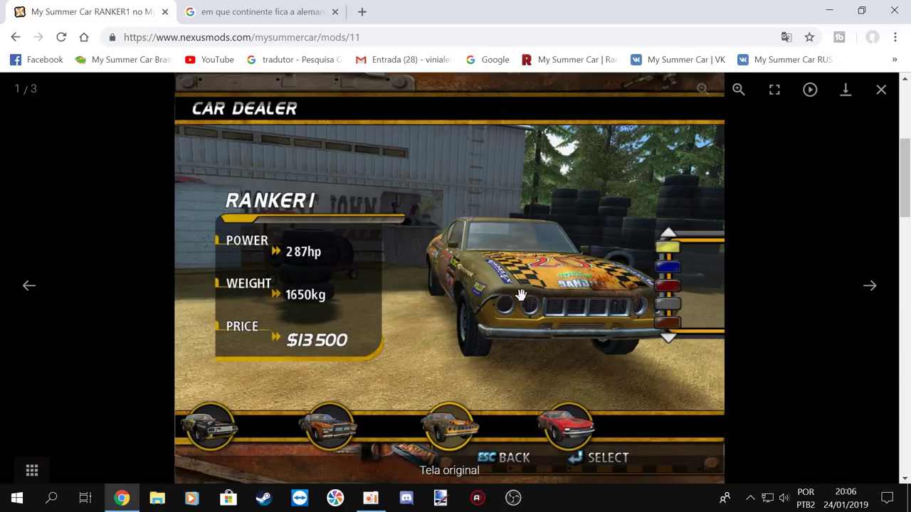
pyautogui.click(880, 91)
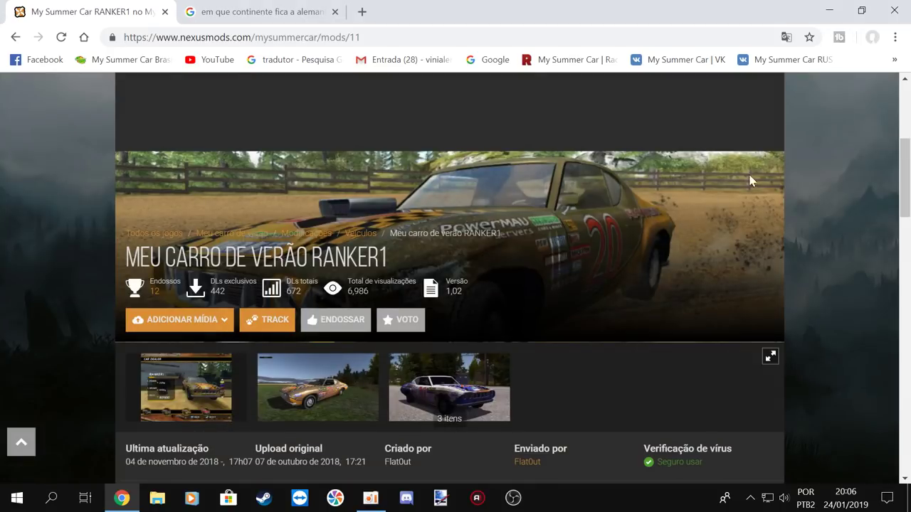
# - Examine the RANKER1 mod page from its description and content sections down to the footer and back to the header
pyautogui.scroll(-2, 459, 314)
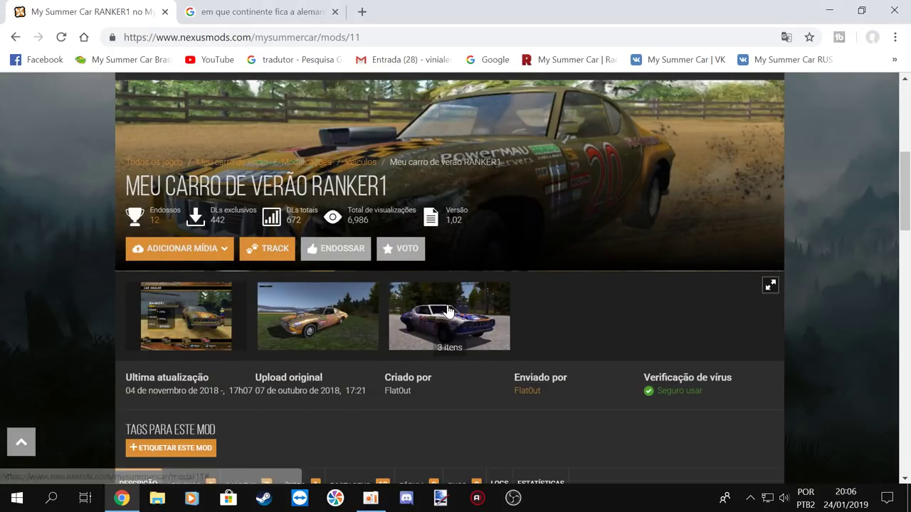
pyautogui.scroll(-2, 447, 311)
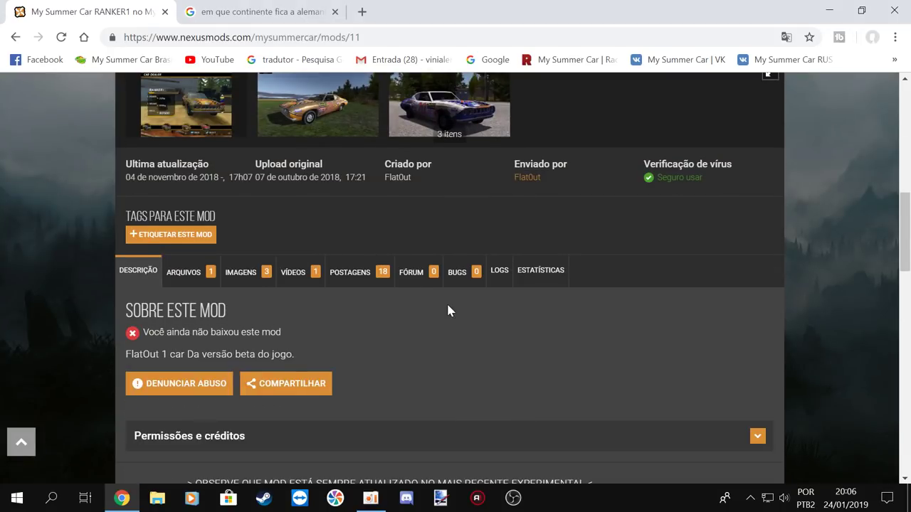
pyautogui.scroll(-2, 448, 311)
pyautogui.scroll(-7, 448, 310)
pyautogui.scroll(-6, 447, 311)
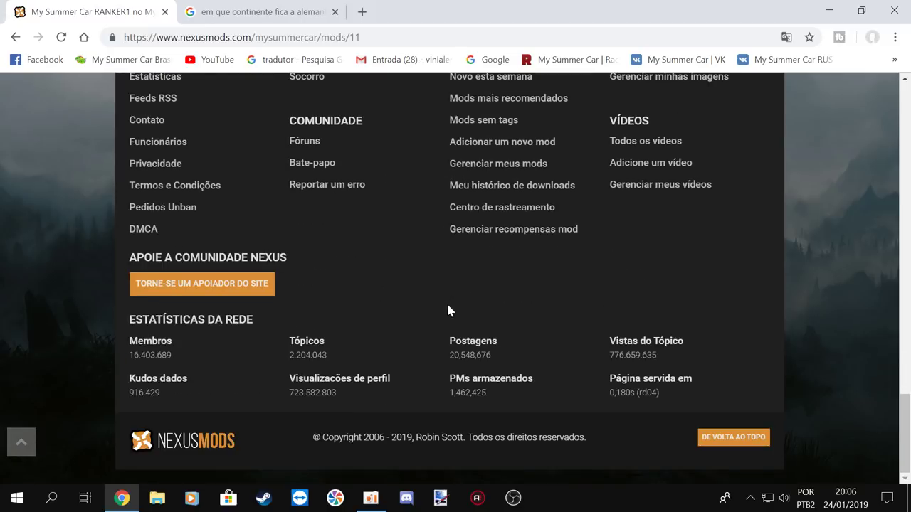
pyautogui.scroll(20, 447, 311)
pyautogui.scroll(1, 448, 311)
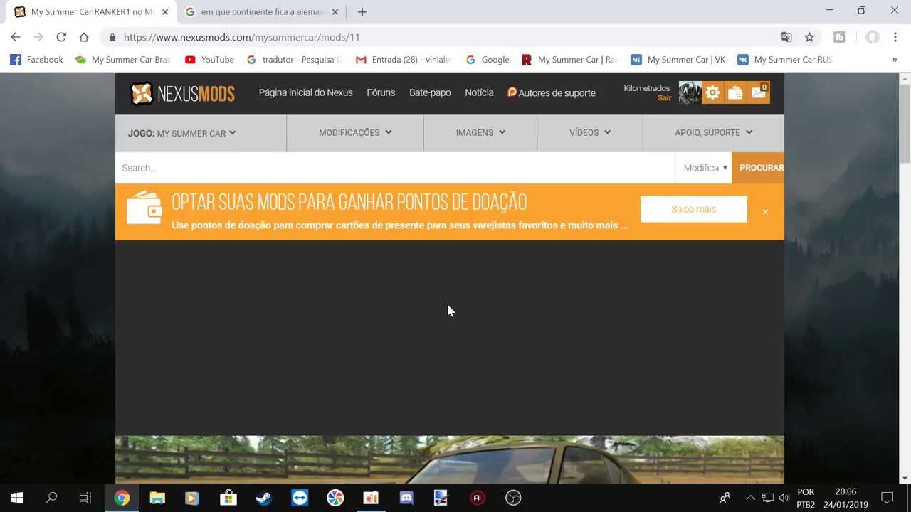
pyautogui.scroll(-4, 525, 217)
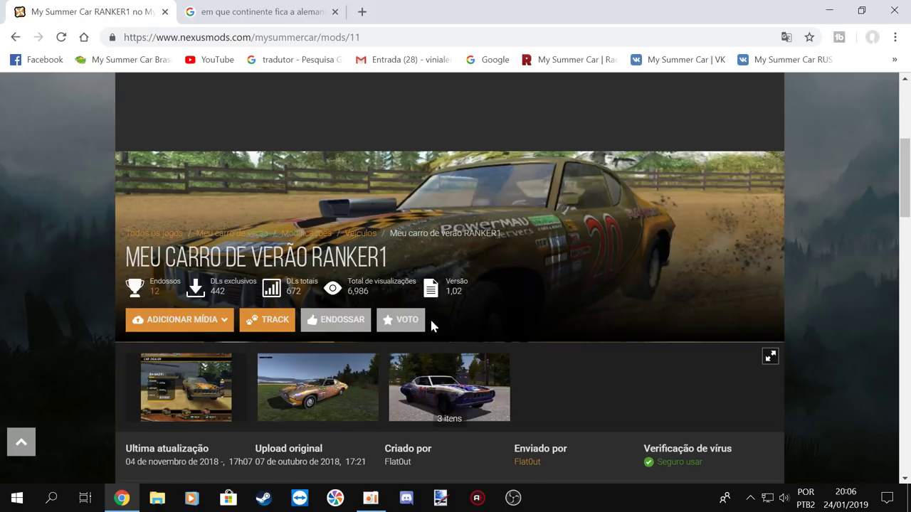
pyautogui.scroll(4, 199, 268)
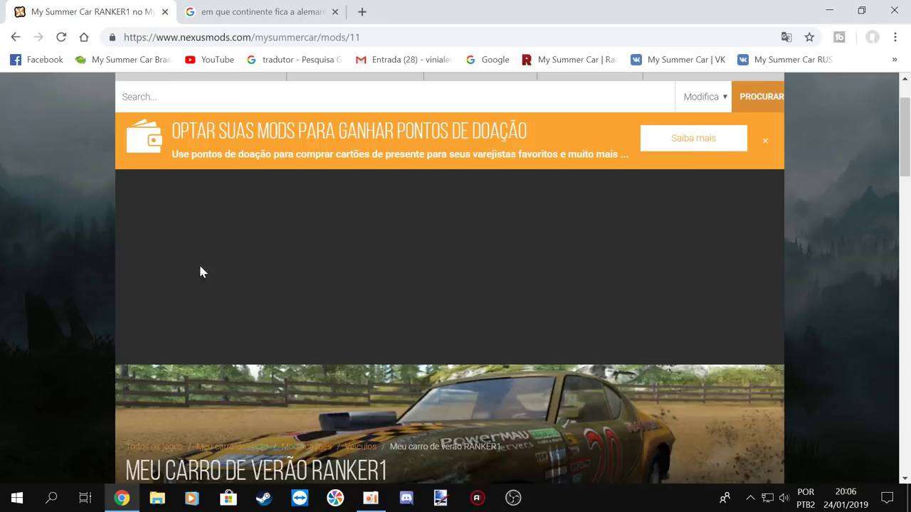
# - Return to the My Summer Car mod listing, browse the other mods and open "Porta do Tanque de Combustível"
pyautogui.click(15, 37)
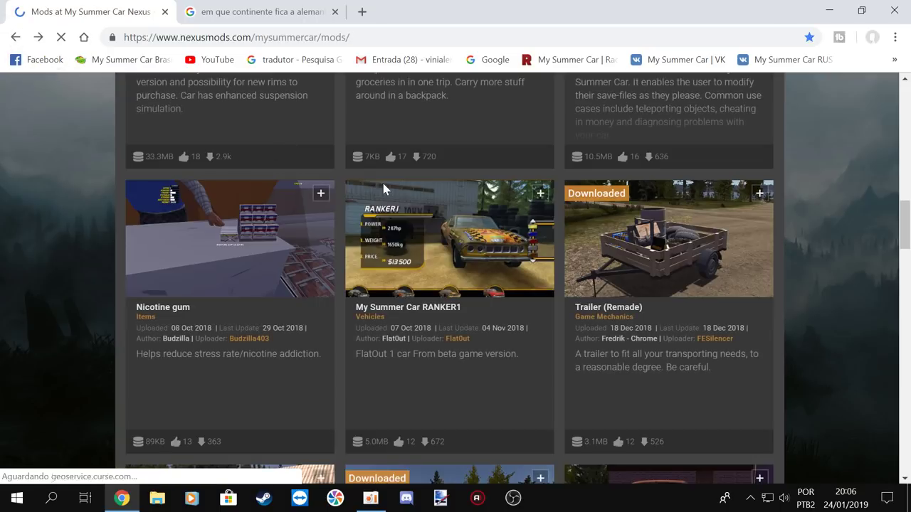
pyautogui.scroll(-3, 567, 228)
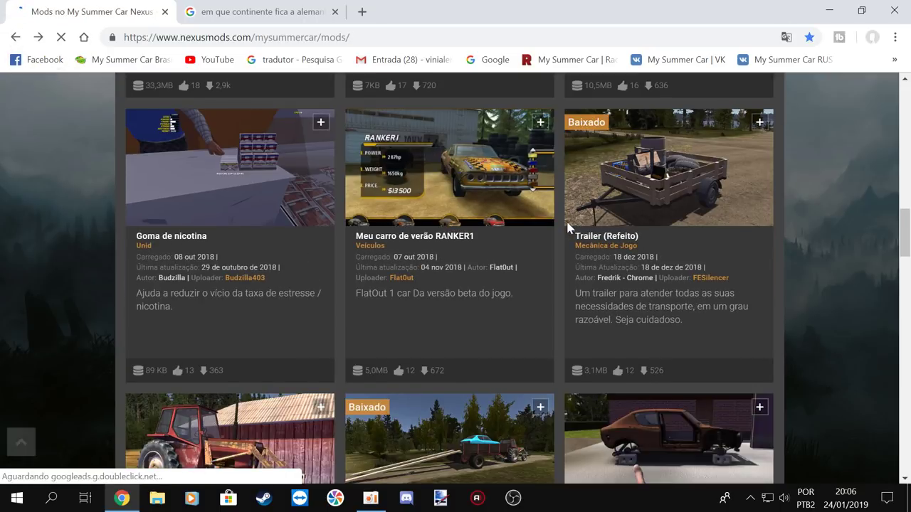
pyautogui.scroll(-2, 622, 249)
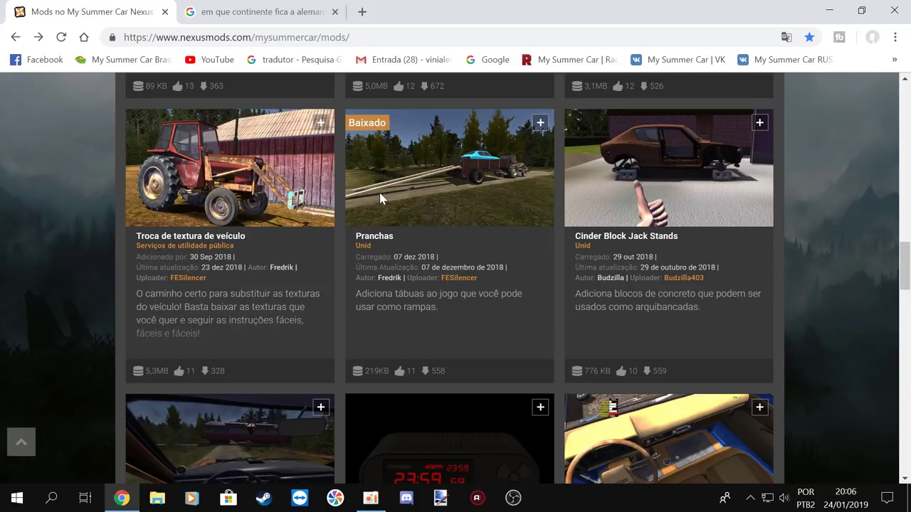
pyautogui.scroll(-3, 381, 198)
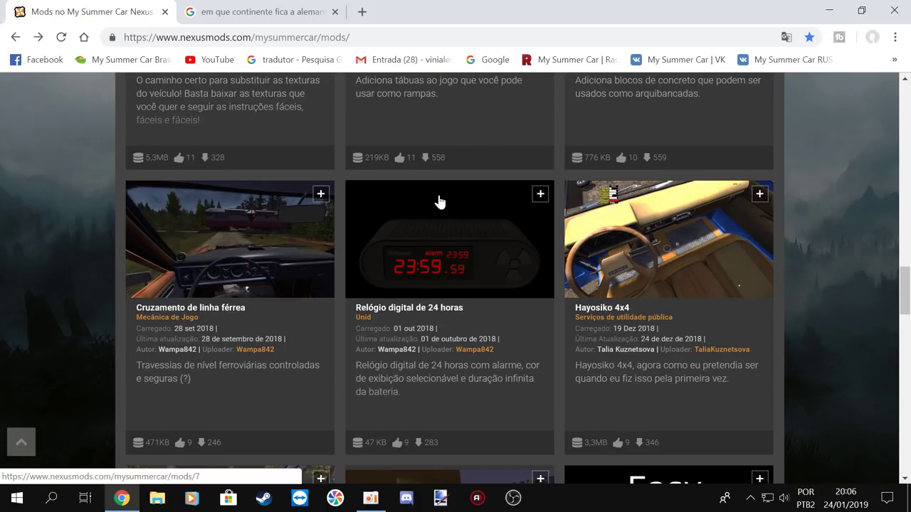
pyautogui.scroll(20, 456, 264)
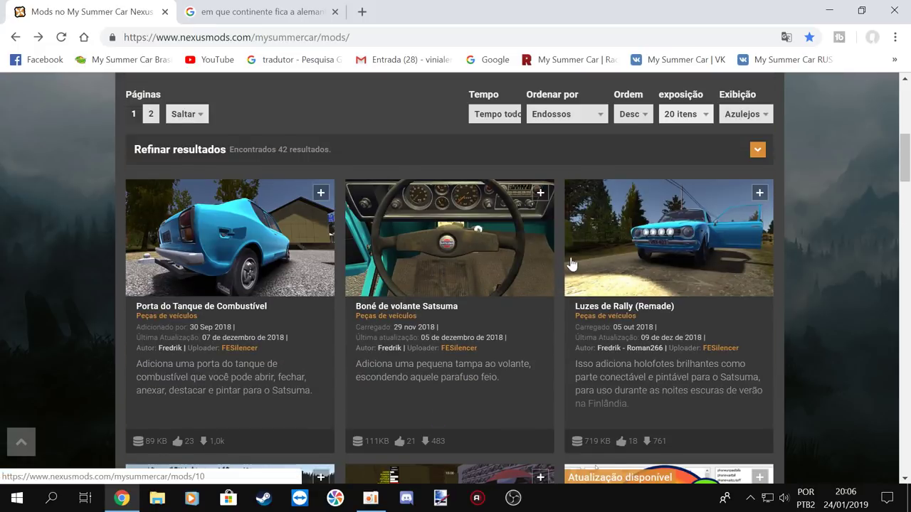
pyautogui.click(253, 247)
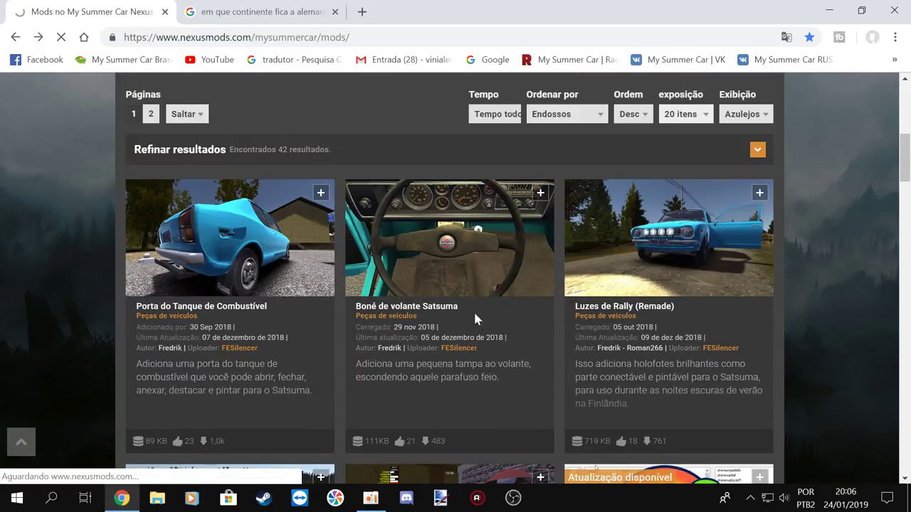
# - Download the Porta do Tanque de Combustível mod manually from its Nexus Mods page
pyautogui.scroll(-2, 447, 280)
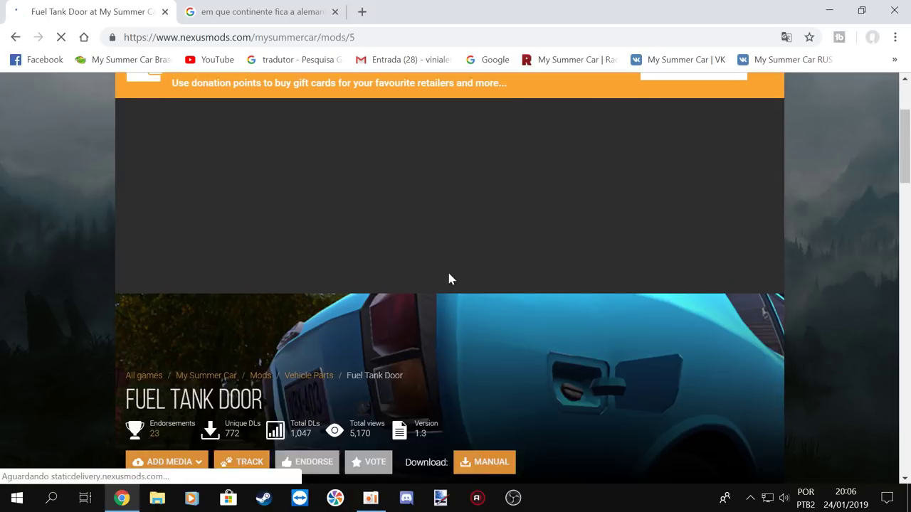
pyautogui.scroll(-1, 484, 277)
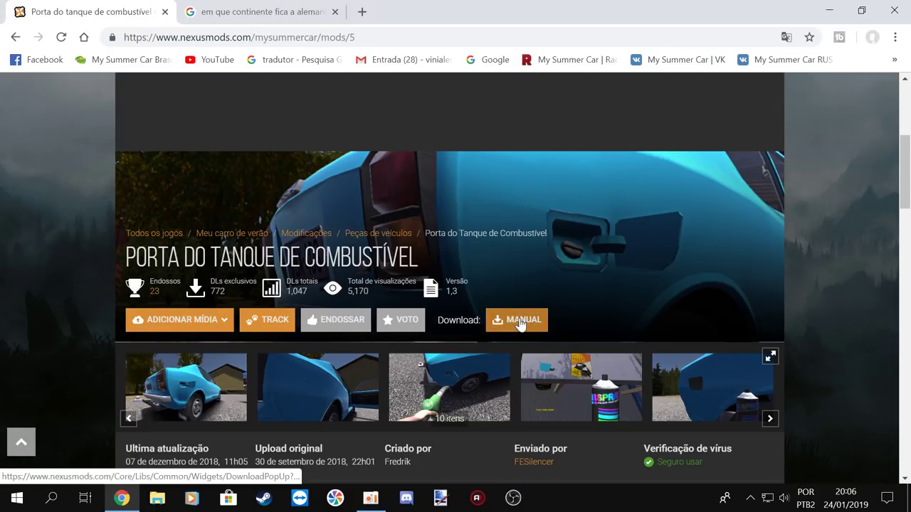
pyautogui.click(518, 321)
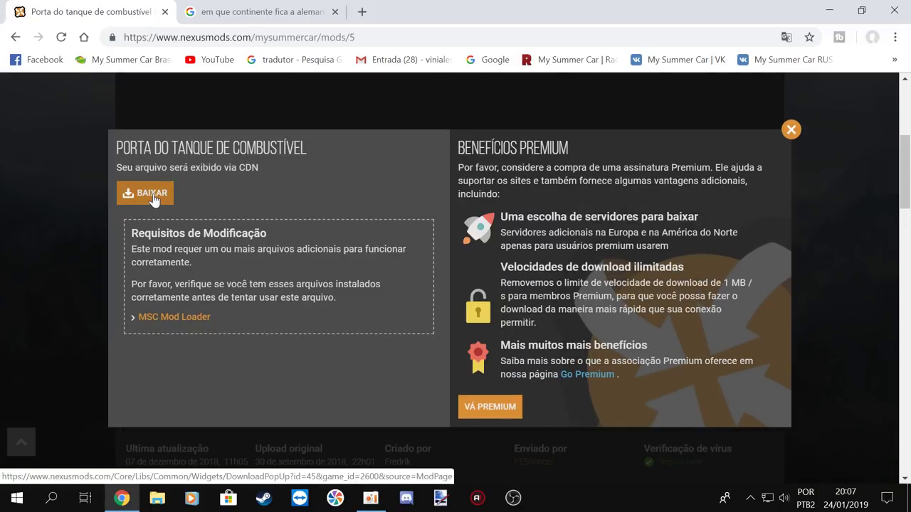
pyautogui.moveTo(151, 198); pyautogui.dragTo(329, 193)
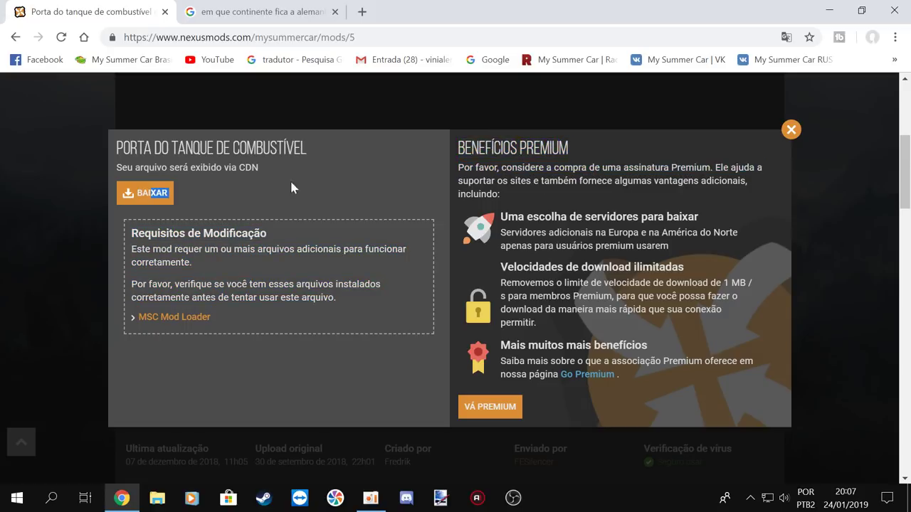
pyautogui.click(150, 200)
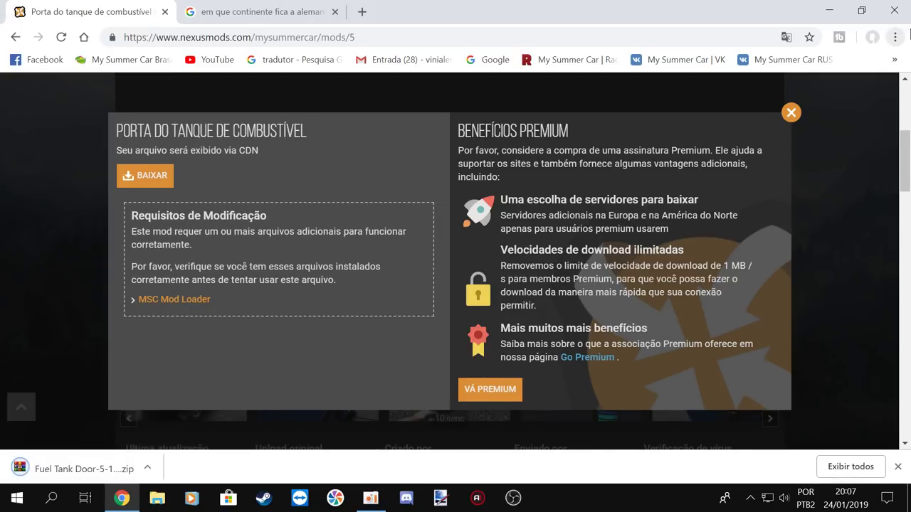
# - Place the downloaded Fuel Tank Door zip on the desktop and extract it there into its own folder
pyautogui.click(861, 12)
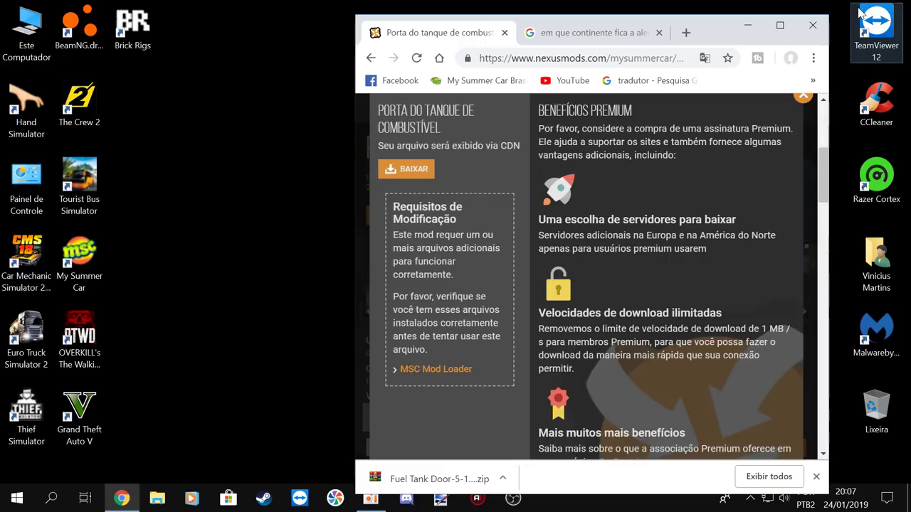
pyautogui.moveTo(417, 481); pyautogui.dragTo(461, 184)
pyautogui.click(747, 26)
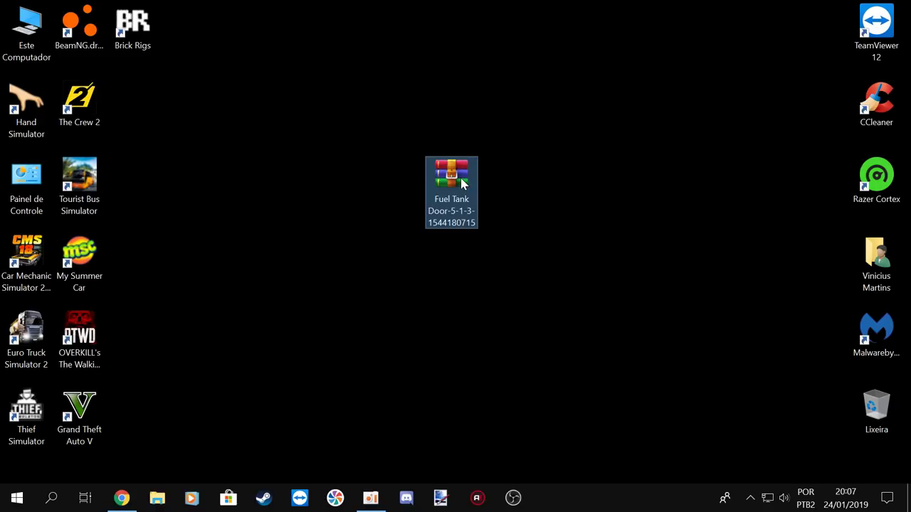
pyautogui.rightClick(458, 180)
pyautogui.click(526, 173)
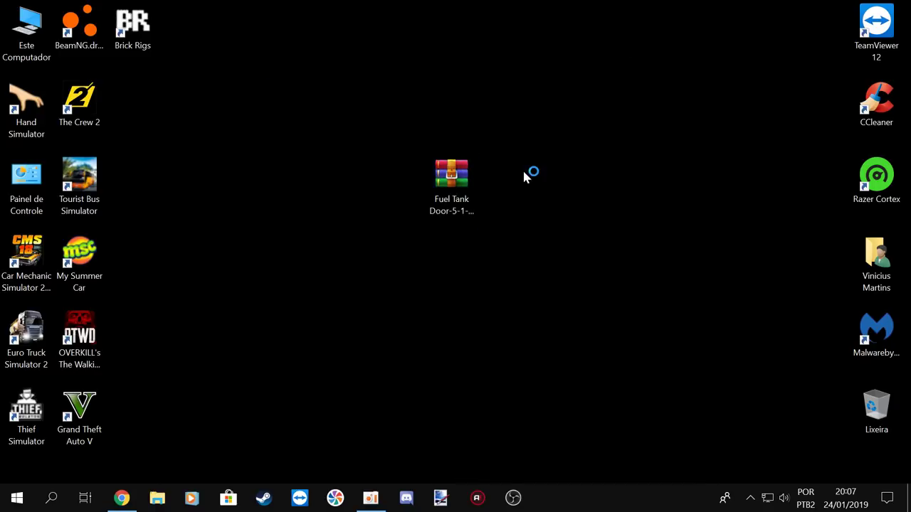
pyautogui.click(517, 390)
# - Delete the Fuel Tank Door zip from the desktop and empty the recycle bin
pyautogui.moveTo(460, 187); pyautogui.dragTo(880, 420)
pyautogui.rightClick(879, 420)
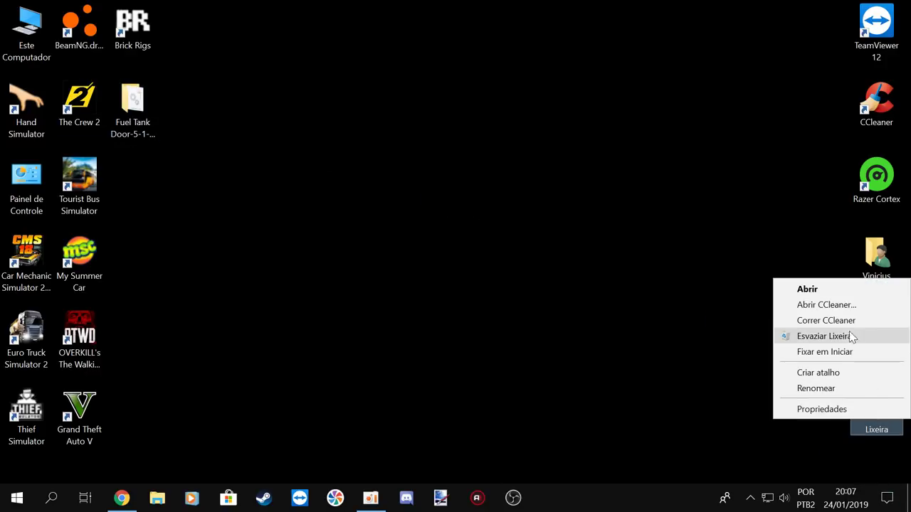
pyautogui.click(848, 337)
pyautogui.click(509, 296)
# - Open the extracted Fuel Tank Door folder and cut the Assets folder and FuelCover.dll
pyautogui.doubleClick(143, 135)
pyautogui.moveTo(389, 186); pyautogui.dragTo(404, 107)
pyautogui.rightClick(408, 107)
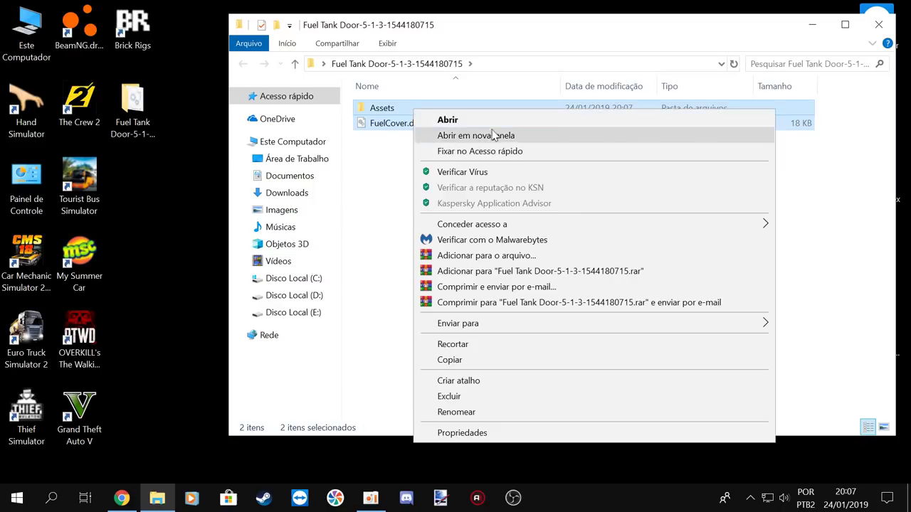
pyautogui.click(576, 347)
# - Open the Steam folder inside Arquivos de Programas (x86) on Disco Local (C:)
pyautogui.click(306, 294)
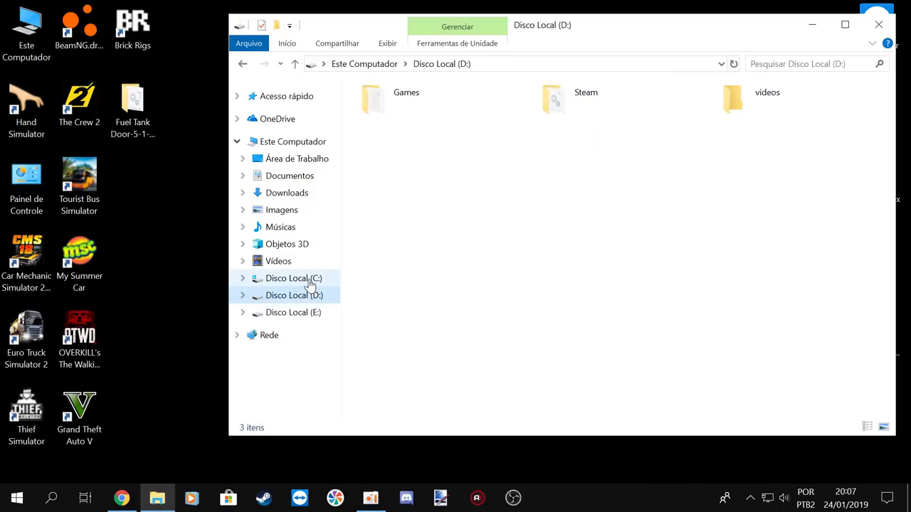
pyautogui.click(311, 280)
pyautogui.doubleClick(747, 111)
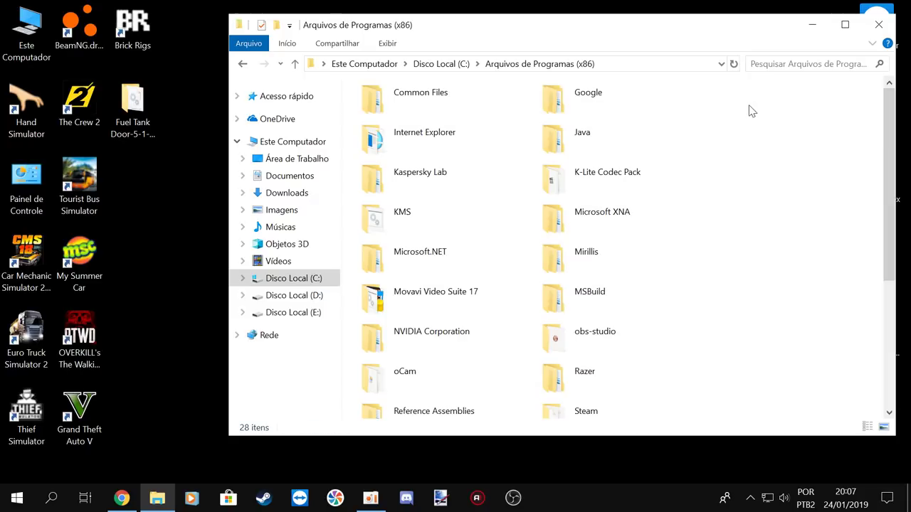
pyautogui.scroll(-5, 460, 220)
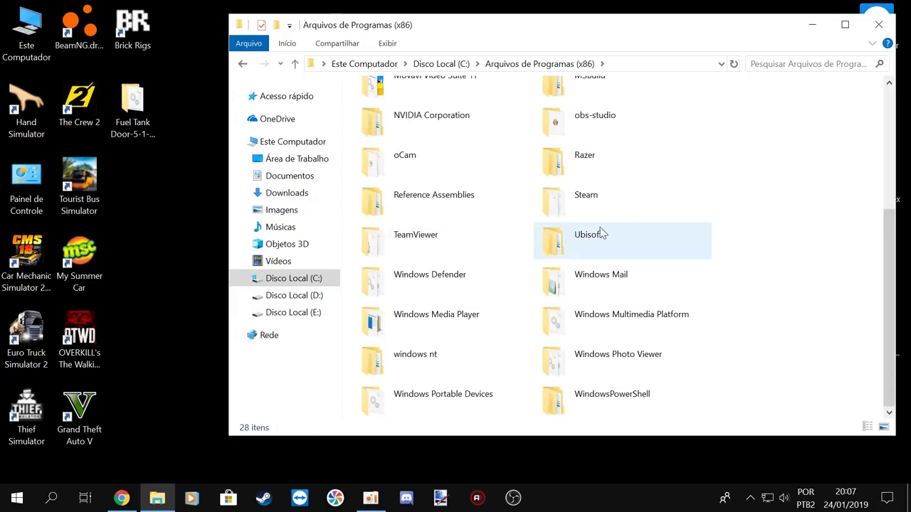
pyautogui.scroll(5, 520, 321)
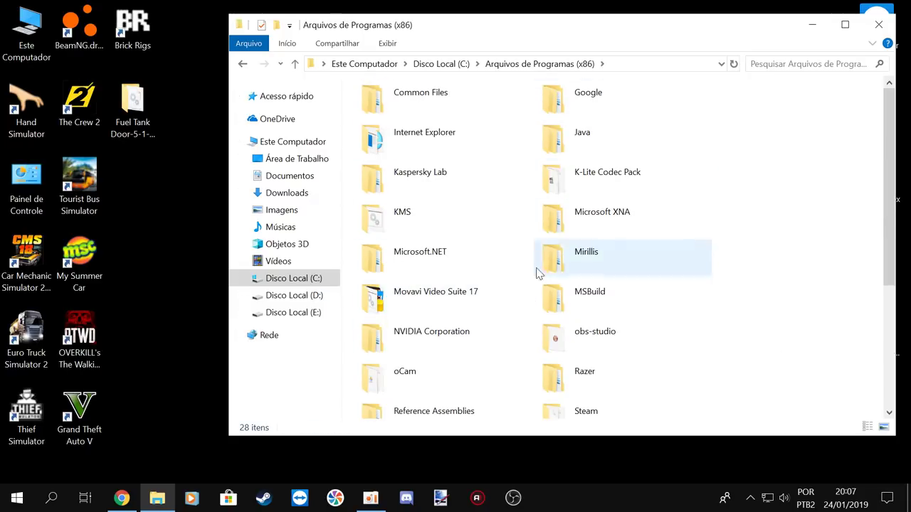
pyautogui.scroll(-5, 569, 278)
pyautogui.scroll(3, 518, 339)
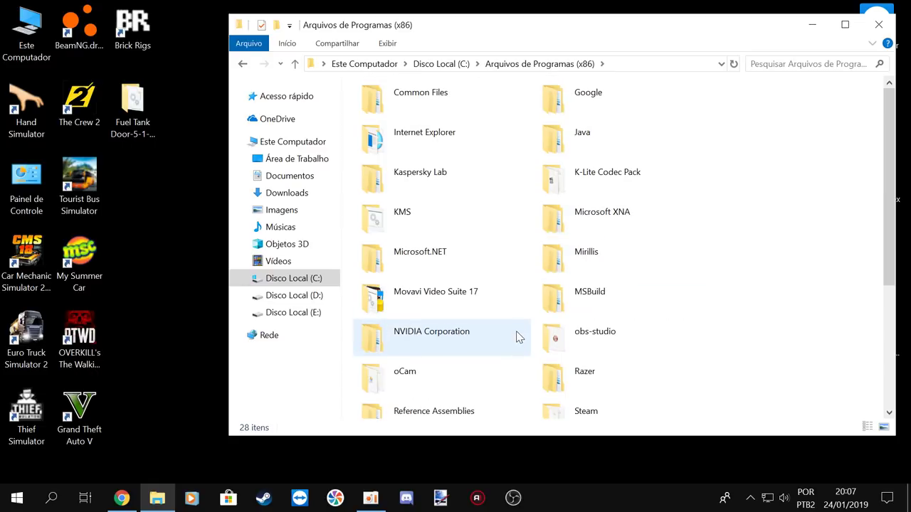
pyautogui.scroll(-3, 524, 257)
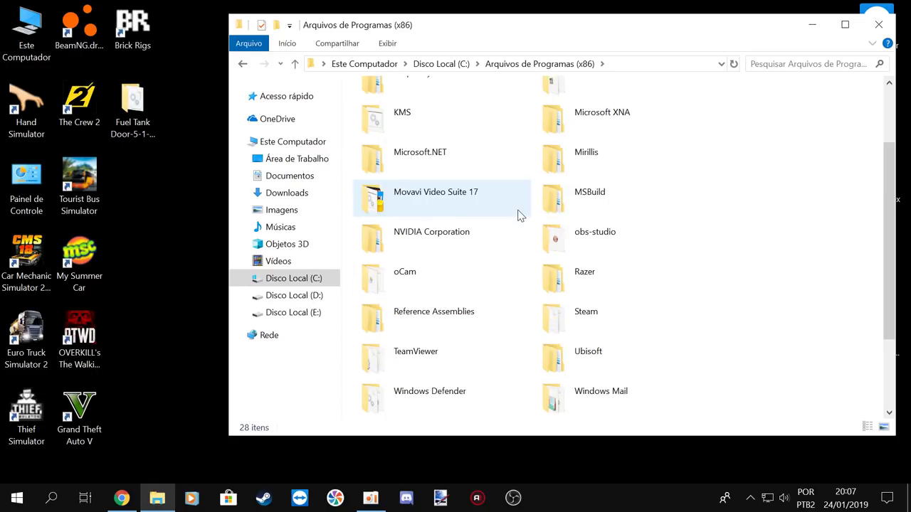
pyautogui.scroll(3, 518, 215)
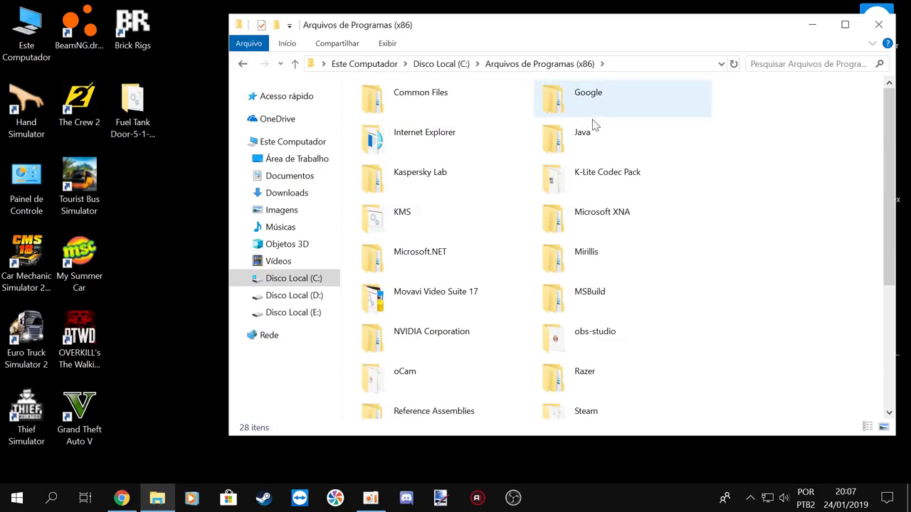
pyautogui.doubleClick(592, 416)
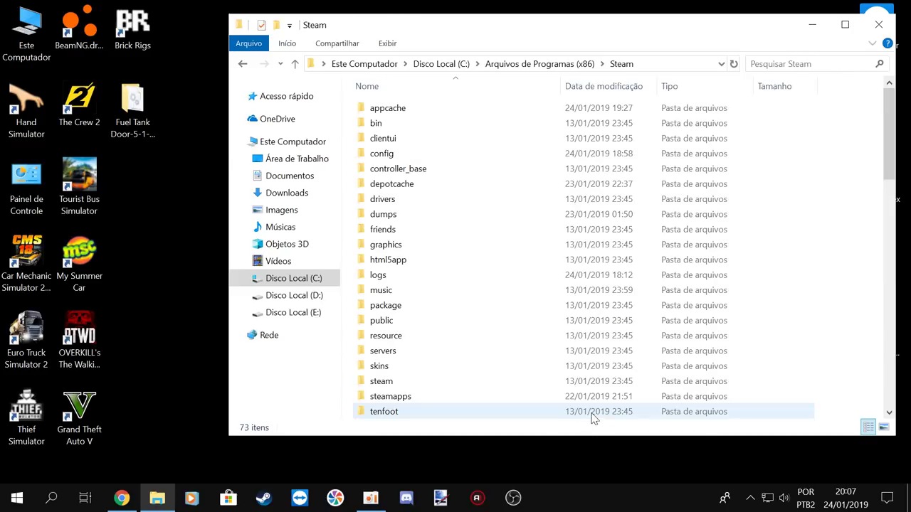
# - Open the game's Mods folder under steamapps\common\My Summer Car
pyautogui.doubleClick(498, 398)
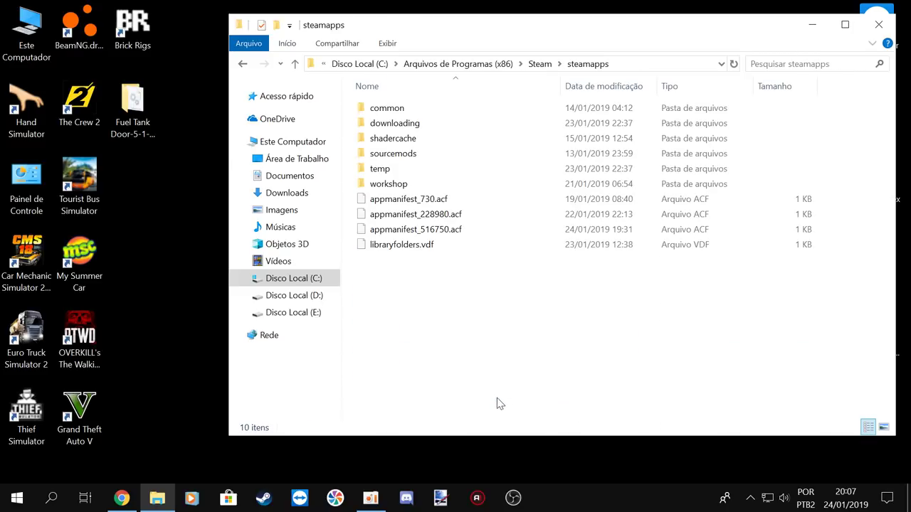
pyautogui.doubleClick(488, 114)
pyautogui.doubleClick(486, 123)
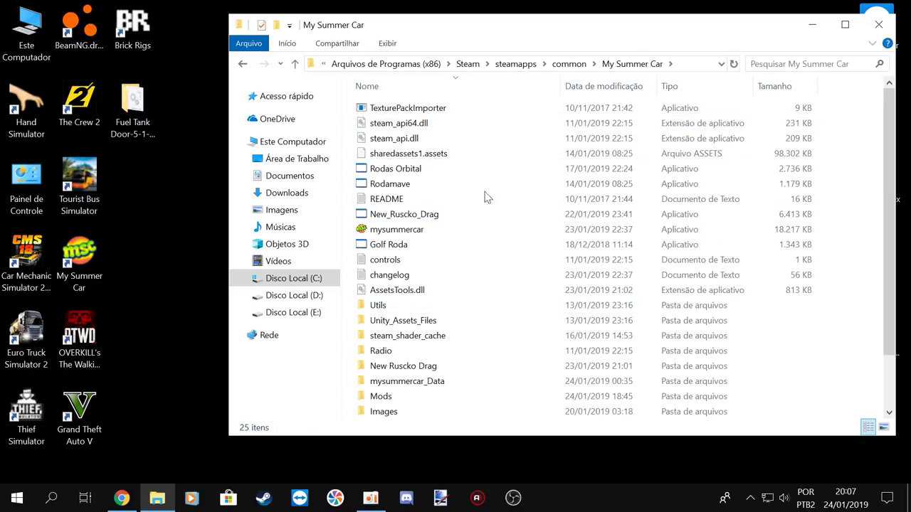
pyautogui.scroll(-2, 489, 178)
pyautogui.scroll(2, 479, 261)
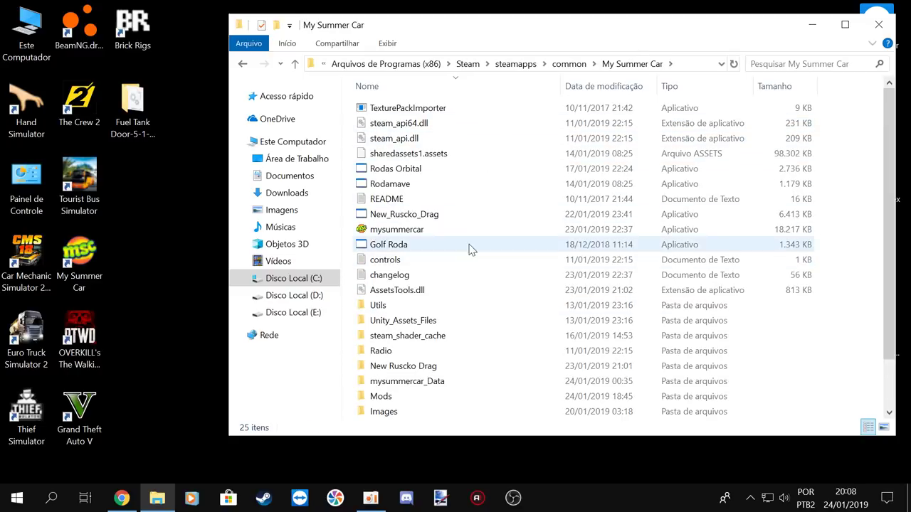
pyautogui.scroll(-2, 459, 171)
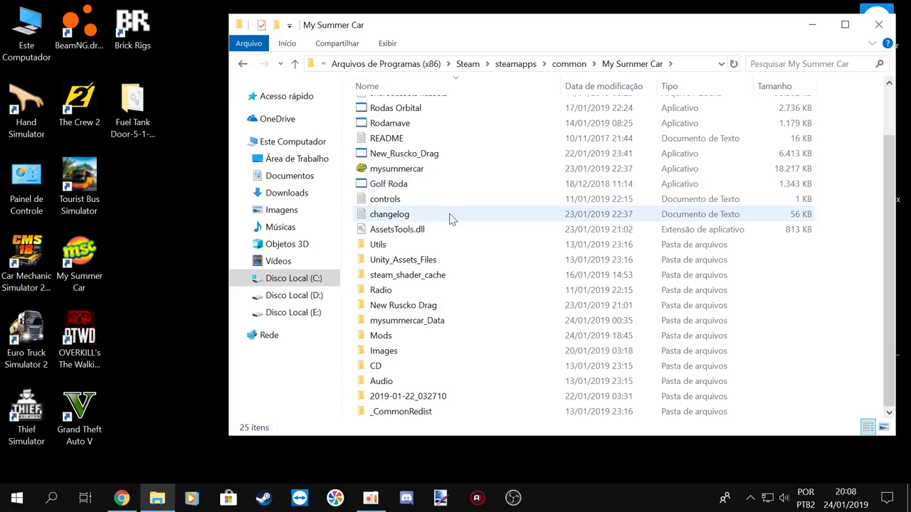
pyautogui.doubleClick(459, 336)
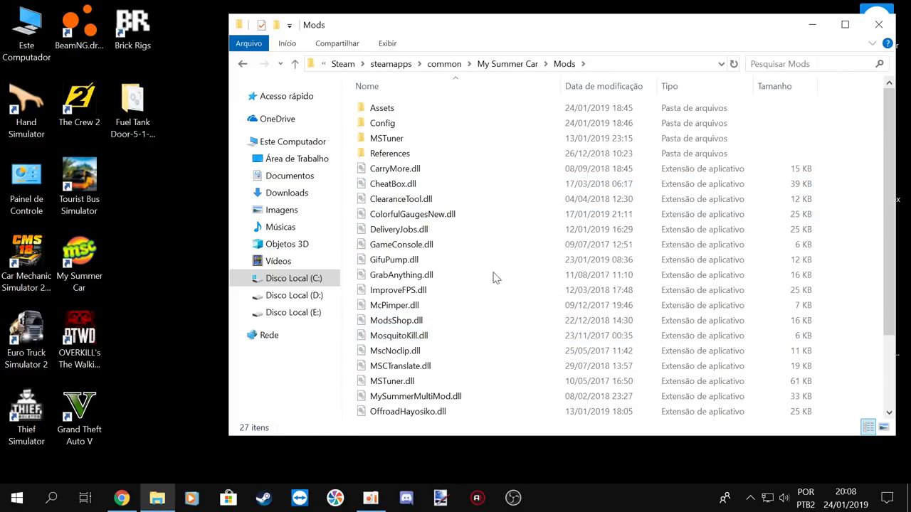
# - Paste the Assets folder and FuelCover.dll into the Mods folder and close the file window
pyautogui.rightClick(840, 203)
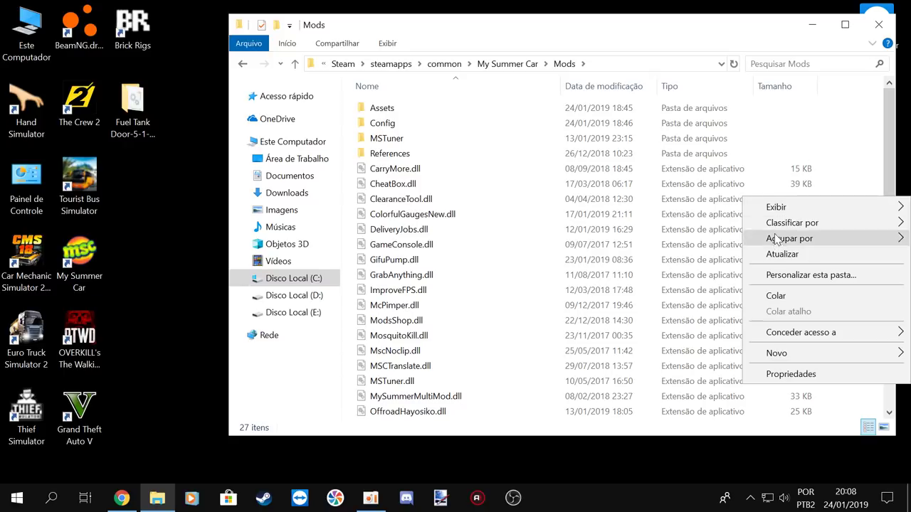
pyautogui.click(777, 296)
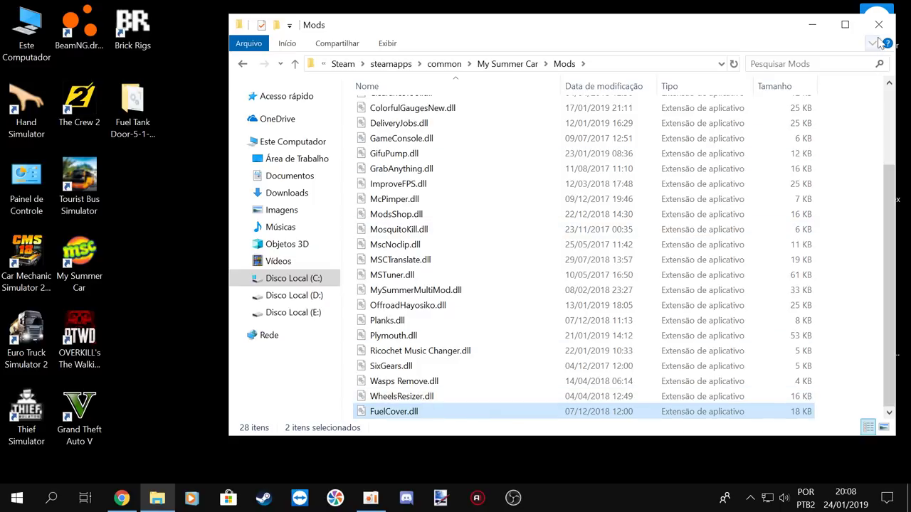
pyautogui.scroll(3, 412, 380)
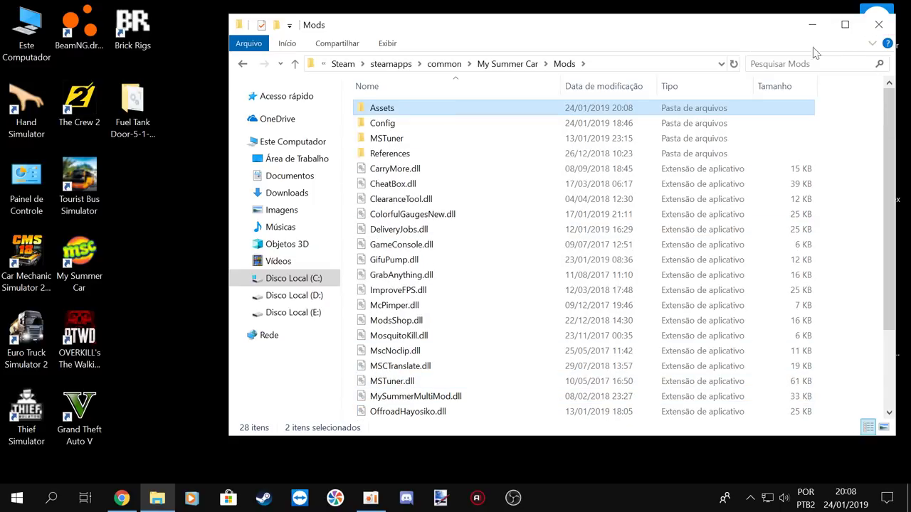
pyautogui.click(878, 25)
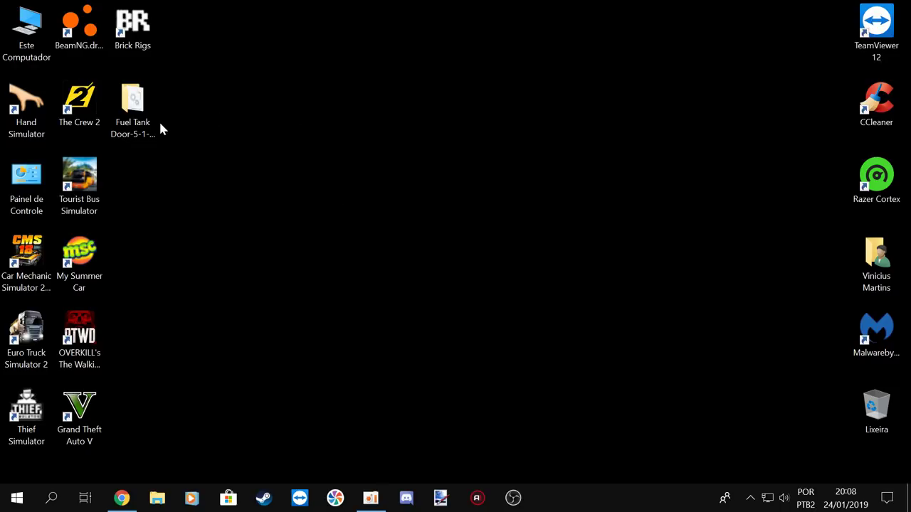
# - Switch back to Chrome, maximize it, open YouTube in the current tab and close the Google search tab
pyautogui.click(122, 498)
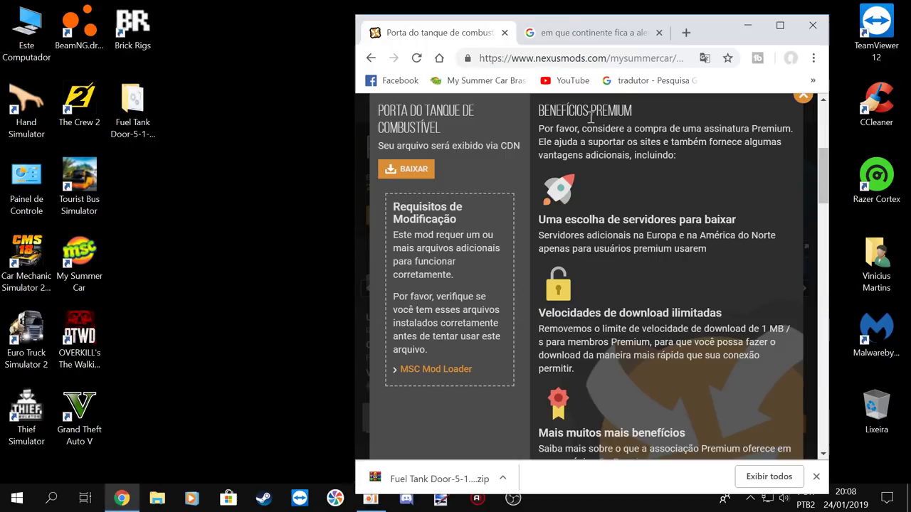
pyautogui.click(779, 25)
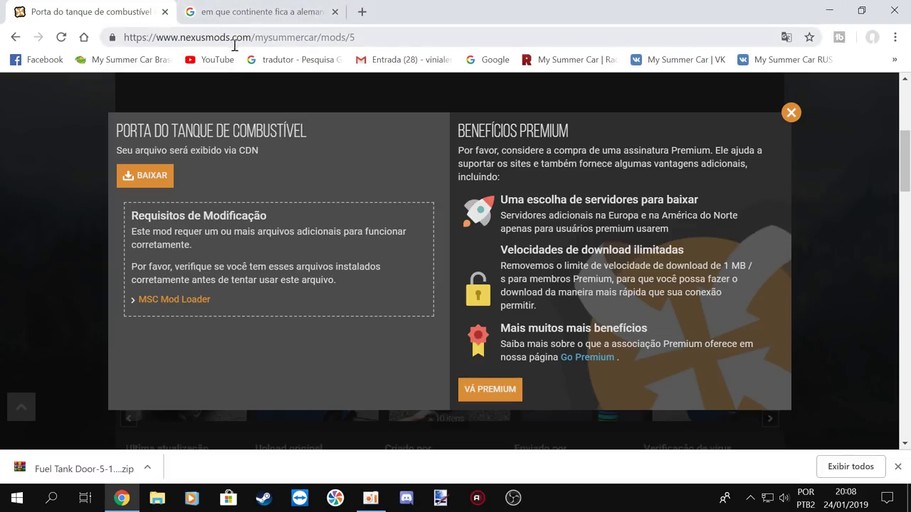
pyautogui.click(213, 60)
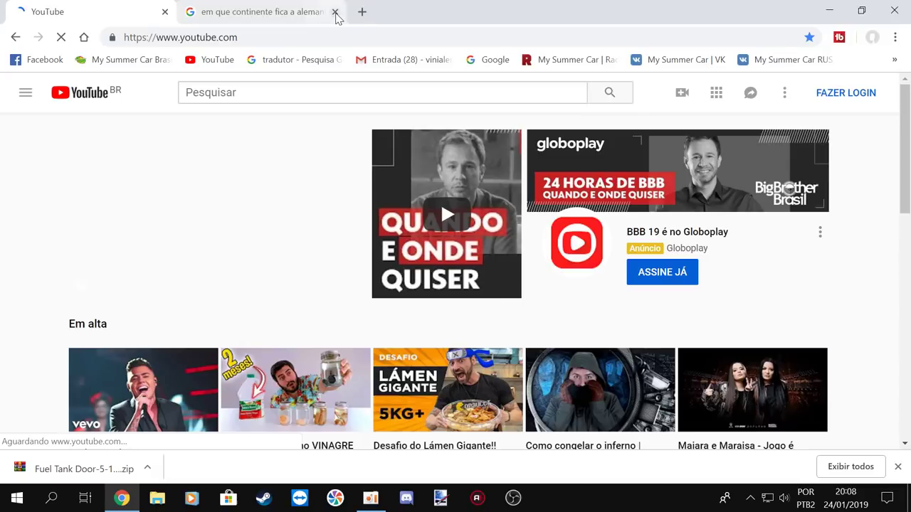
pyautogui.click(335, 12)
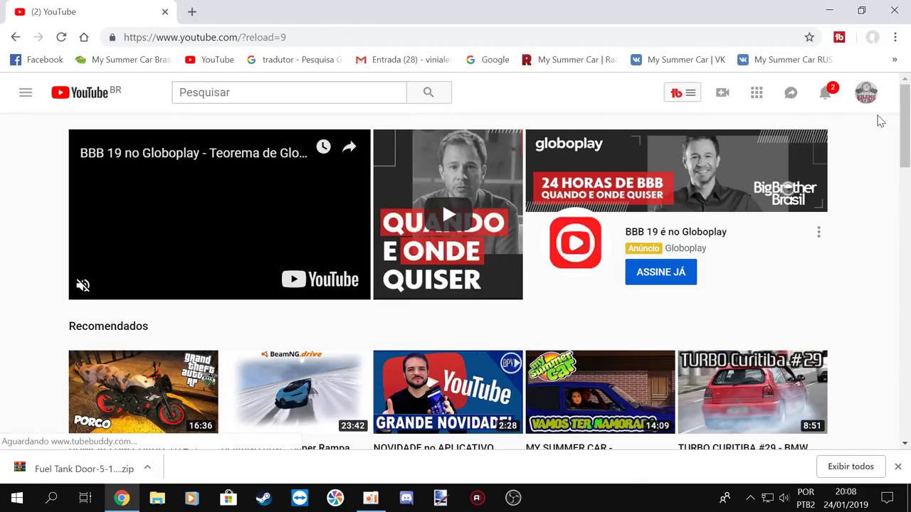
# - Open the signed-in account's Kilometrados channel and go to the comments of its My Summer Car save game video
pyautogui.click(865, 92)
pyautogui.click(789, 146)
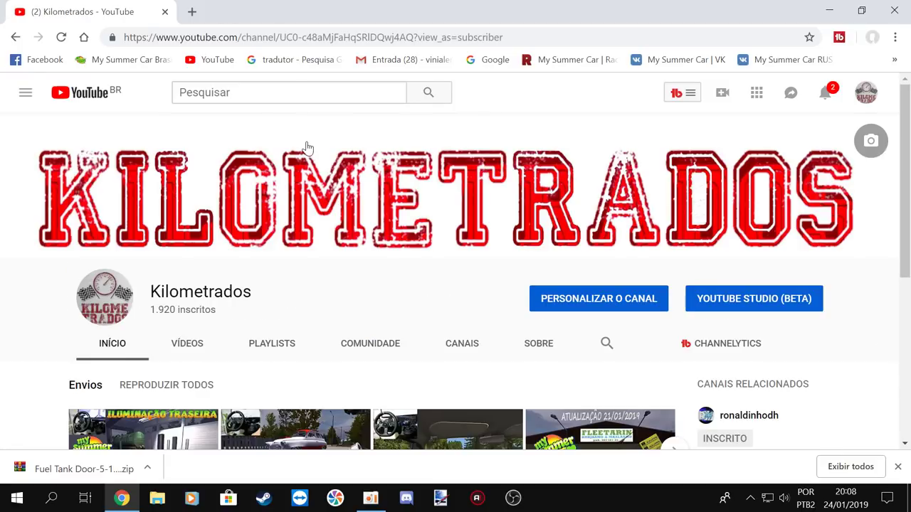
pyautogui.scroll(-1, 307, 147)
pyautogui.scroll(-1, 322, 147)
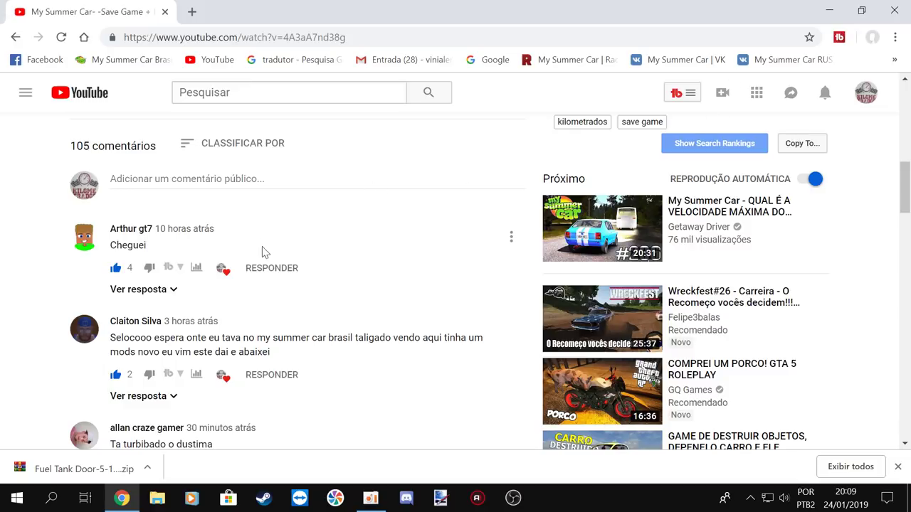
# - Examine the viewer comments under the My Summer Car save game video
pyautogui.scroll(-1, 211, 204)
pyautogui.scroll(1, 211, 204)
pyautogui.scroll(-1, 236, 210)
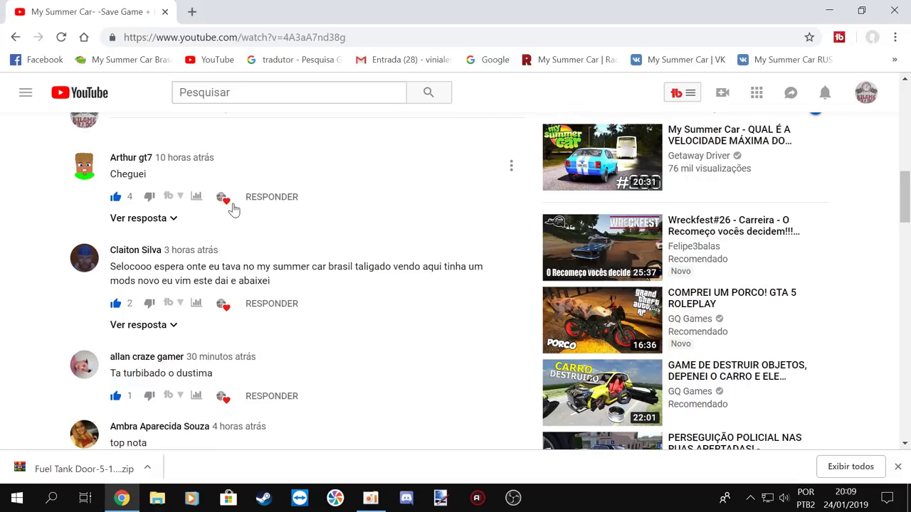
pyautogui.scroll(1, 233, 209)
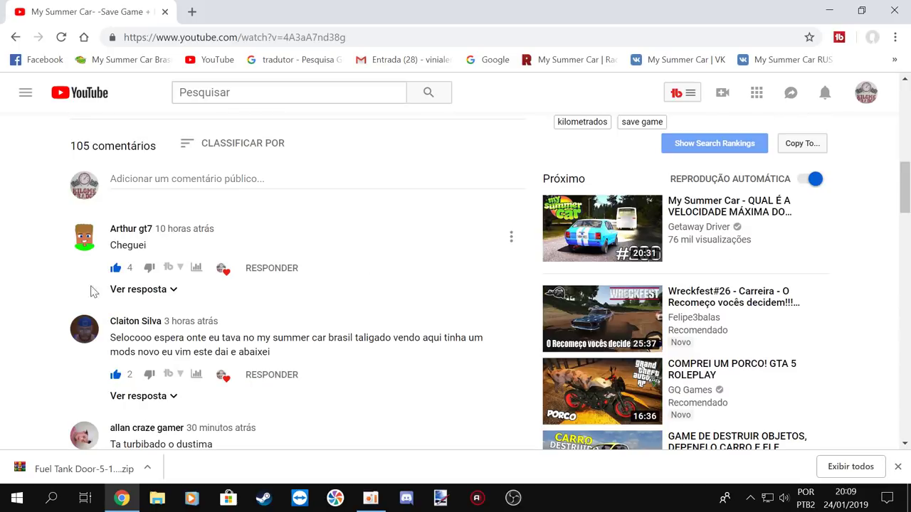
pyautogui.scroll(-1, 193, 242)
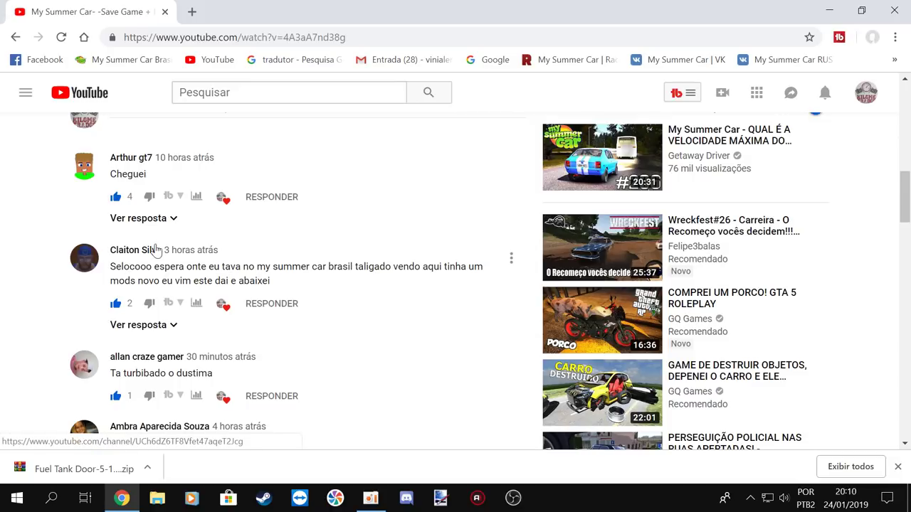
pyautogui.scroll(-1, 157, 249)
pyautogui.scroll(-1, 178, 214)
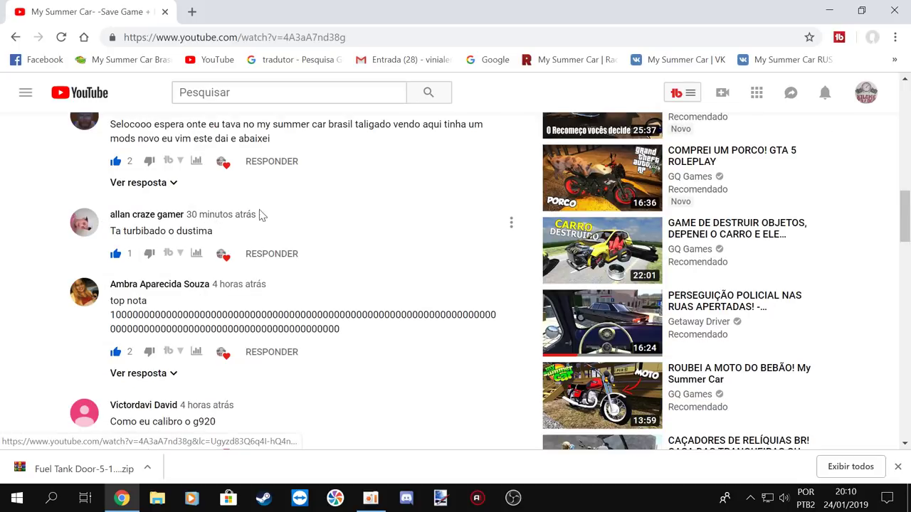